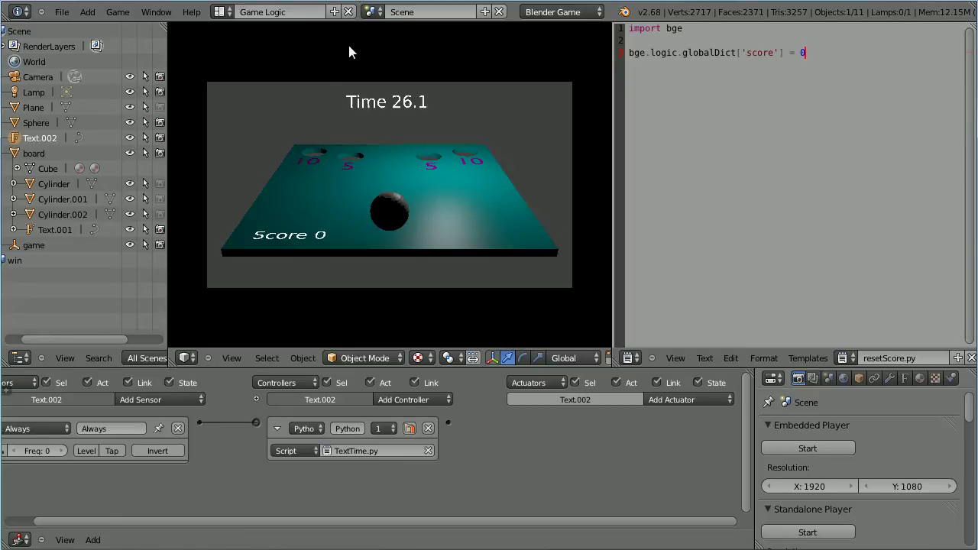
# - Roll the ball forward in the running board game, then stop the test play
pyautogui.press('Up')
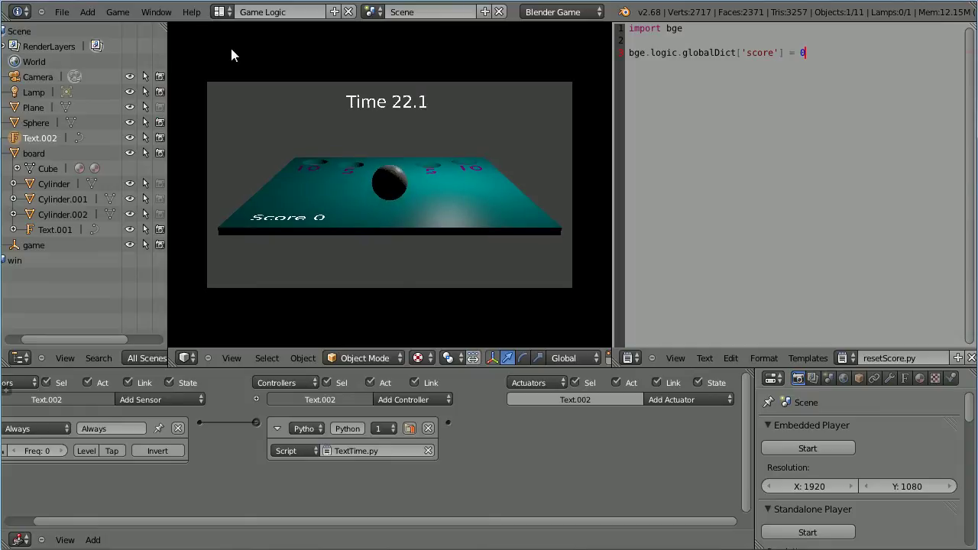
pyautogui.press('Escape')
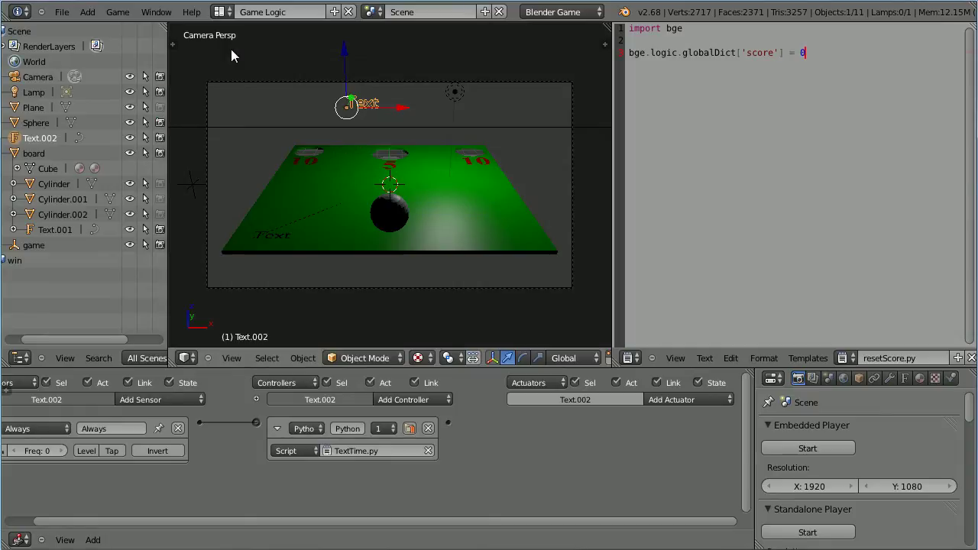
# - Reset Blender to a new file from the start-up scene
pyautogui.click(62, 12)
pyautogui.click(75, 28)
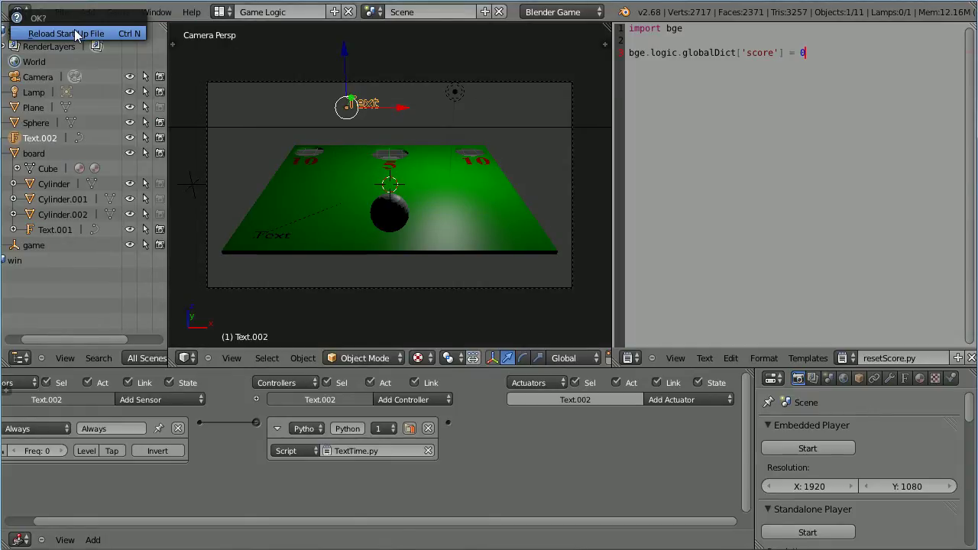
pyautogui.click(74, 30)
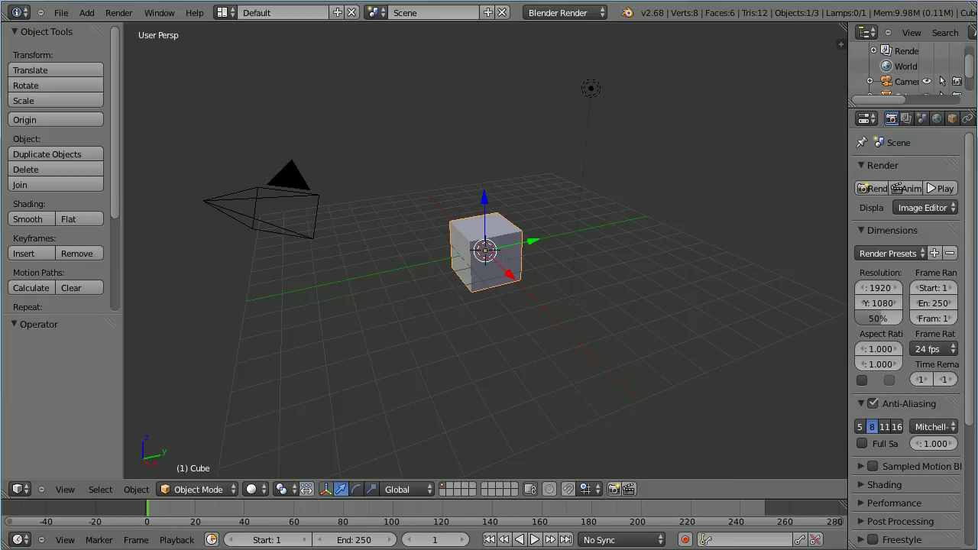
# - Reopen dynTut14.blend from the recent files list
pyautogui.click(61, 12)
pyautogui.moveTo(89, 61)
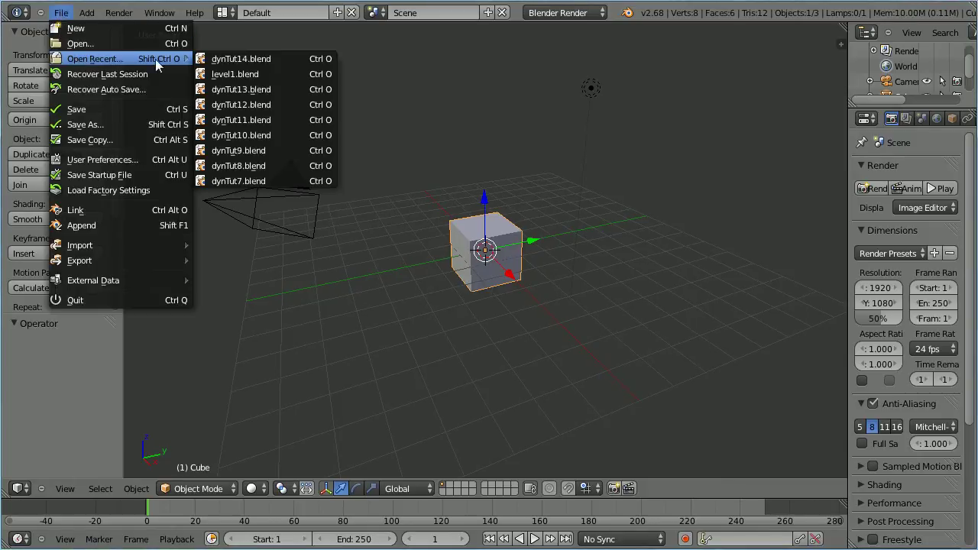
pyautogui.click(290, 59)
# - Save the project under the new name level1.blend
pyautogui.click(63, 12)
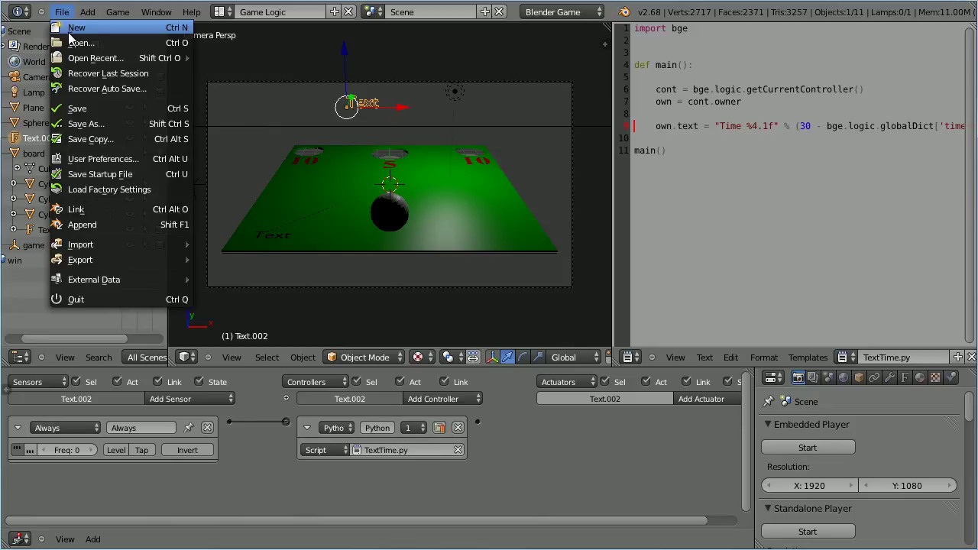
pyautogui.click(89, 123)
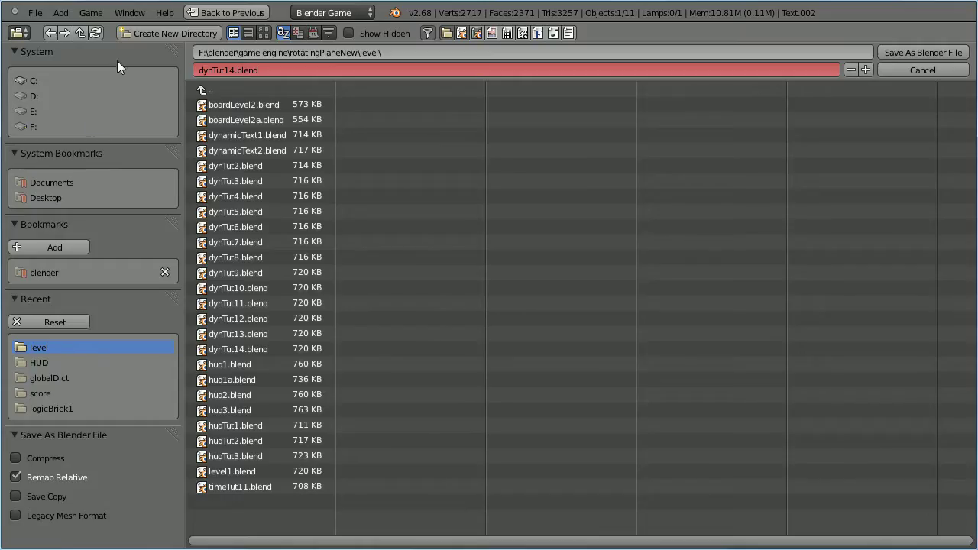
pyautogui.click(220, 69)
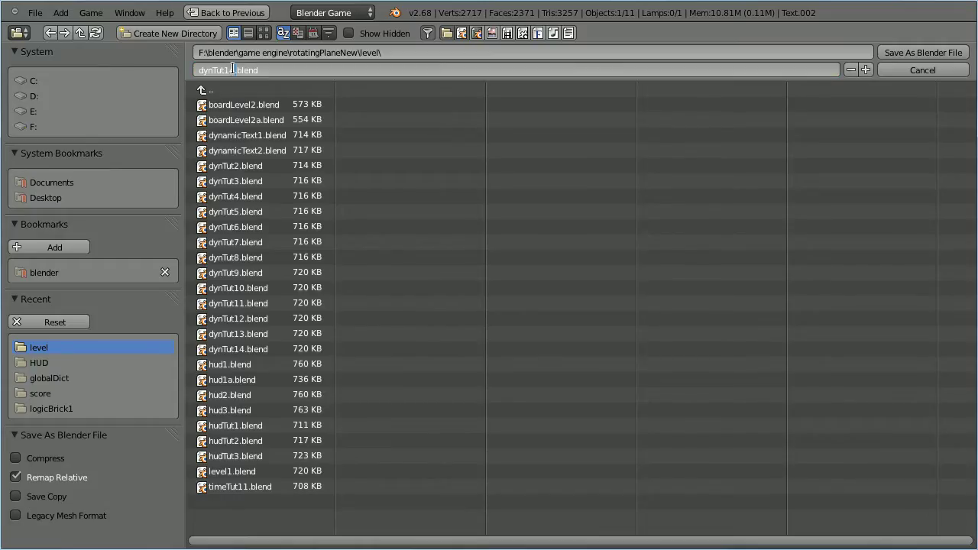
pyautogui.moveTo(230, 69); pyautogui.dragTo(236, 69)
pyautogui.press('BackSpace')
pyautogui.press('BackSpace')
pyautogui.press('BackSpace')
pyautogui.press('BackSpace')
pyautogui.press('BackSpace')
pyautogui.press('BackSpace')
pyautogui.press('BackSpace')
pyautogui.press('BackSpace')
pyautogui.write('level1')
pyautogui.press('Return')
pyautogui.press('Return')
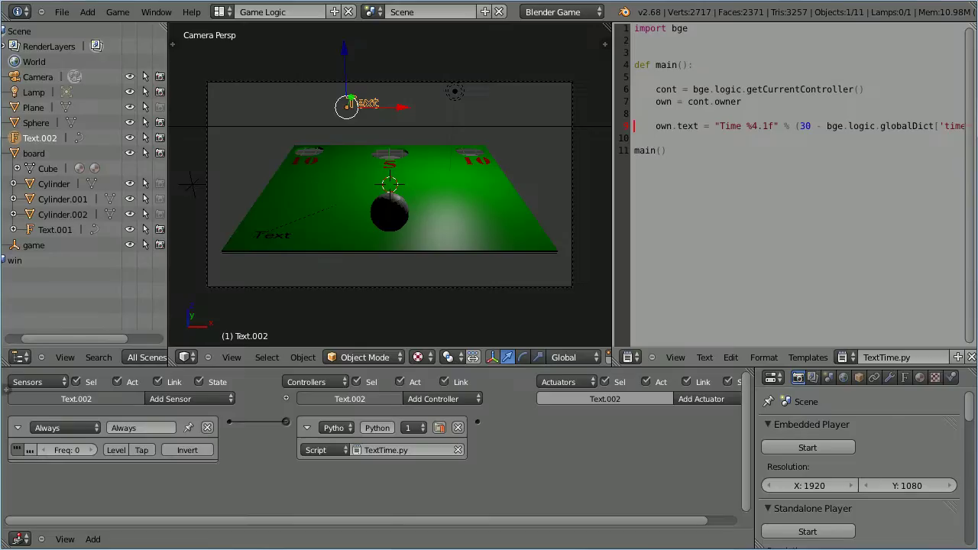
# - Save the project again as level2.blend in the level folder
pyautogui.click(61, 13)
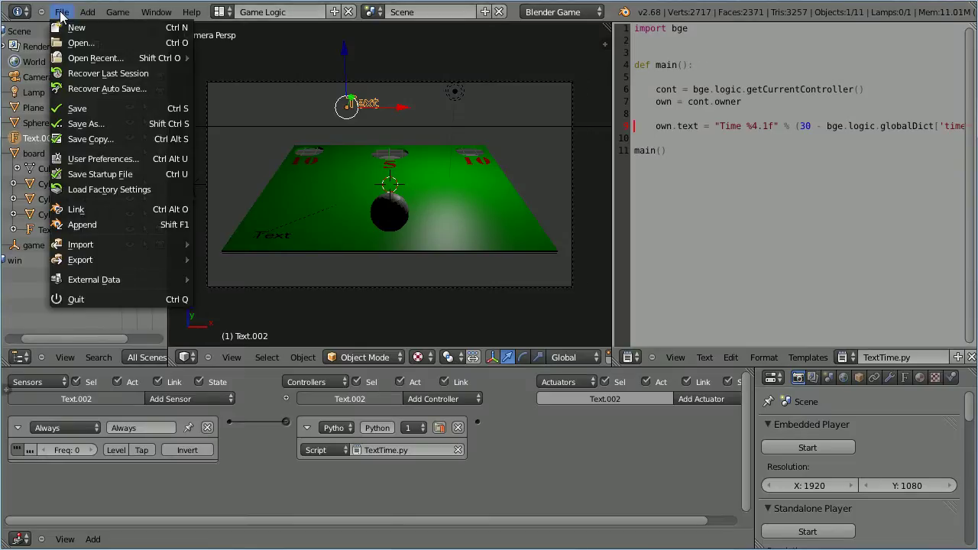
pyautogui.click(97, 126)
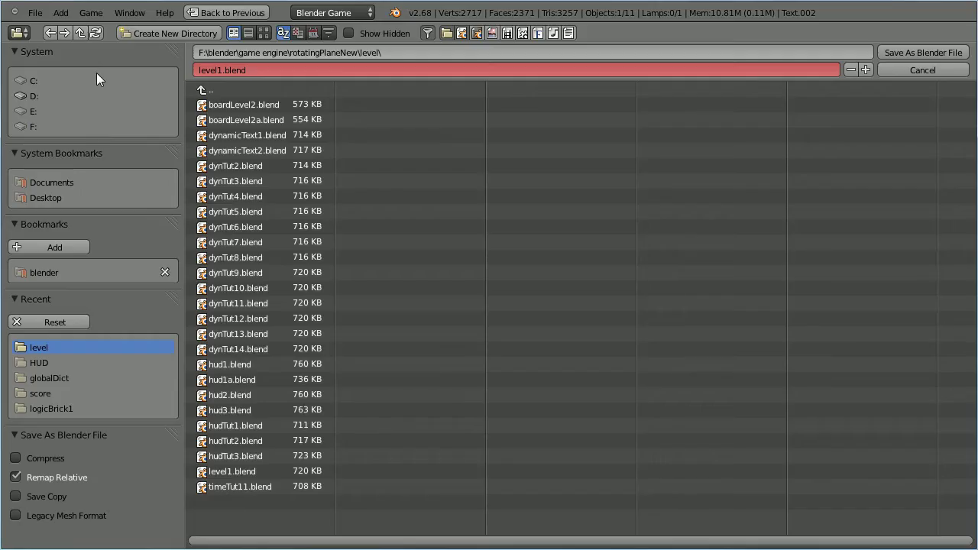
pyautogui.click(211, 69)
pyautogui.hotkey('ctrl', 'a')
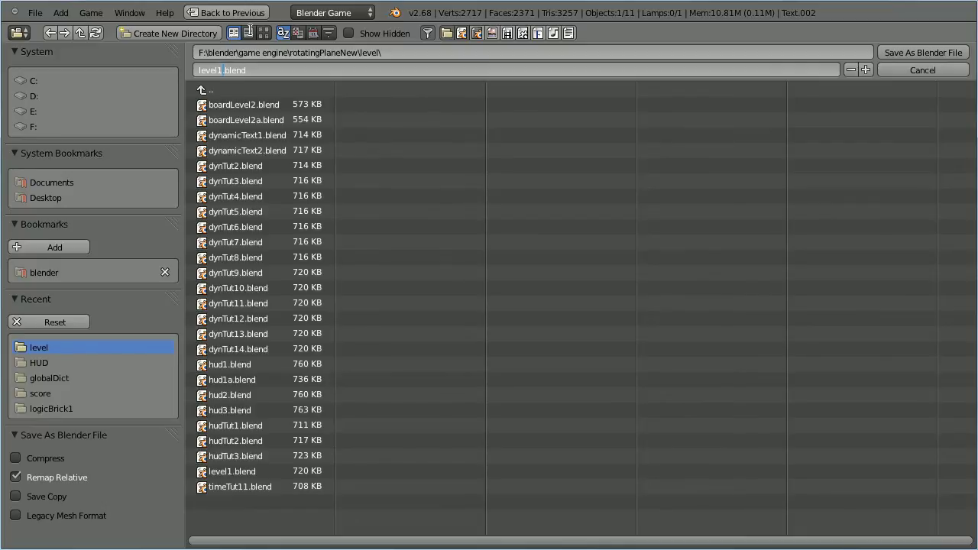
pyautogui.press('BackSpace')
pyautogui.write('2')
pyautogui.press('Return')
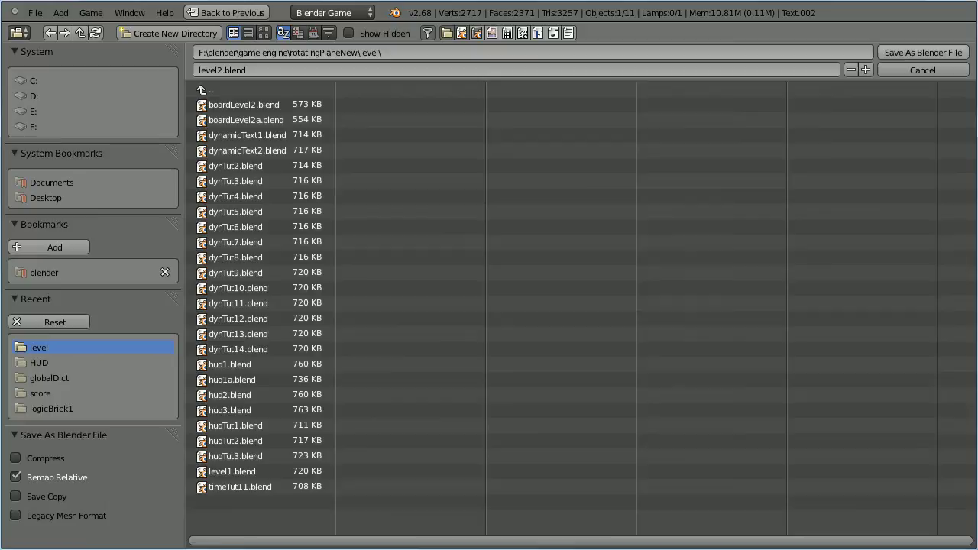
pyautogui.press('Return')
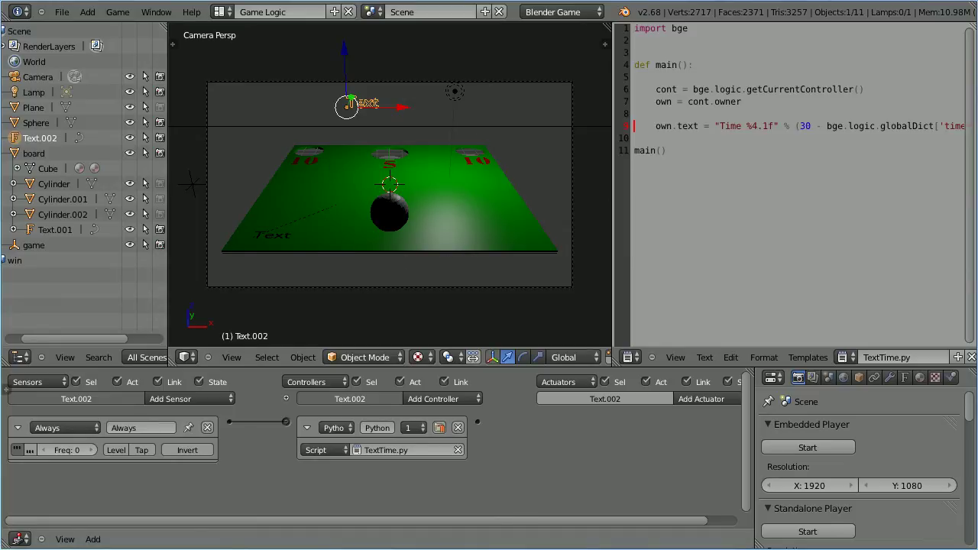
# - Back in the game logic window, append the board2 object from level/boardLevel2a.blend
pyautogui.click(229, 530)
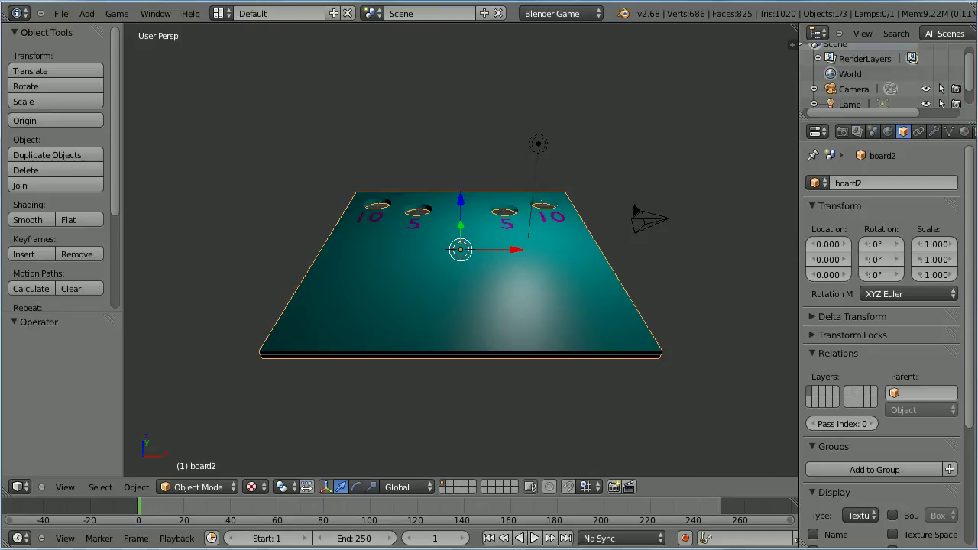
pyautogui.click(65, 527)
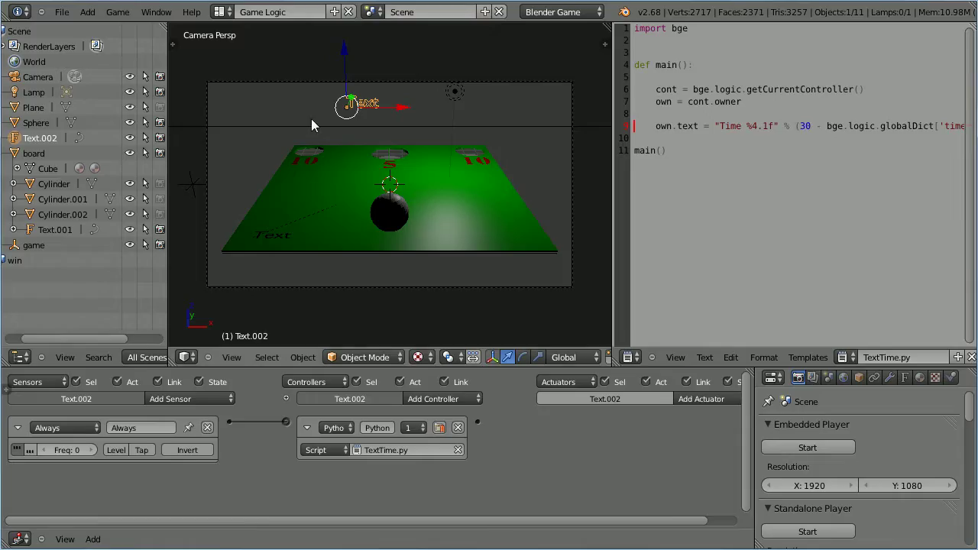
pyautogui.click(61, 11)
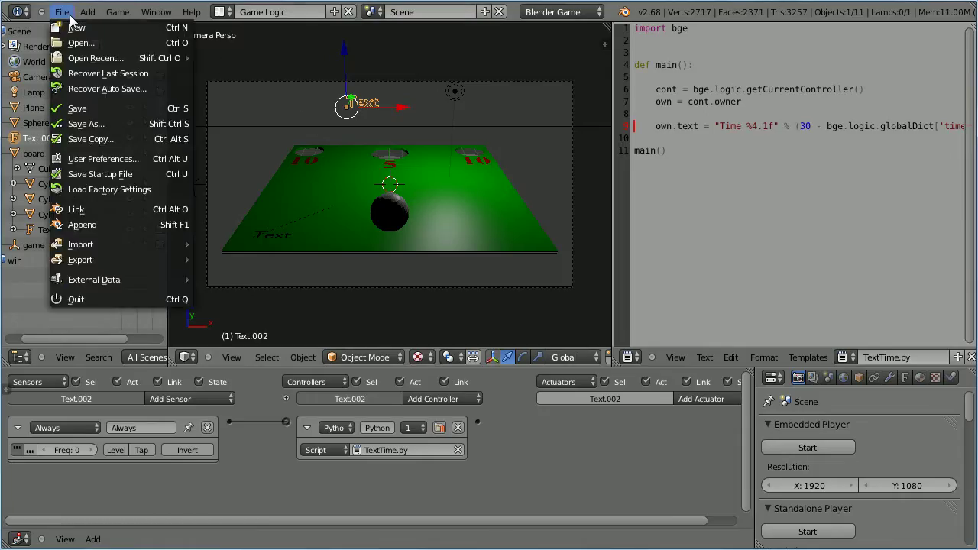
pyautogui.click(118, 223)
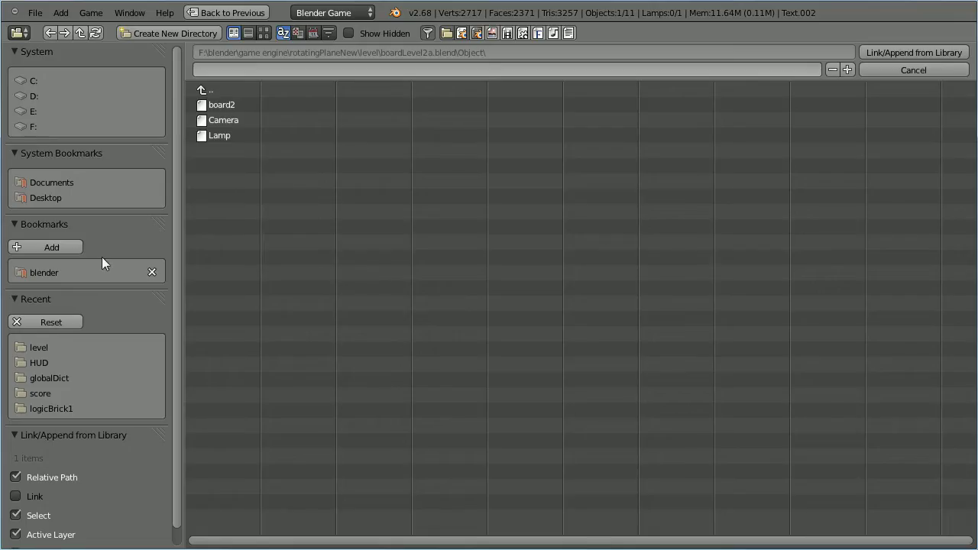
pyautogui.click(46, 350)
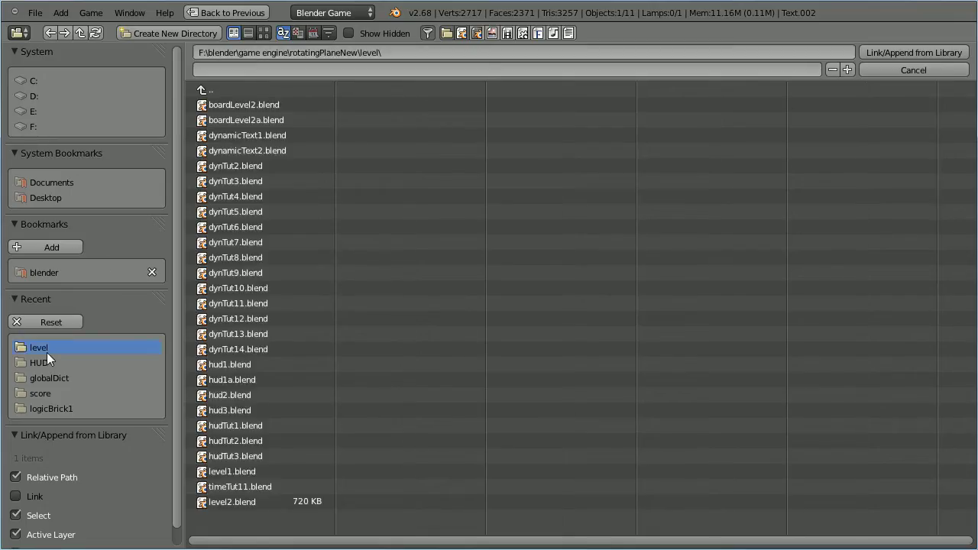
pyautogui.click(230, 119)
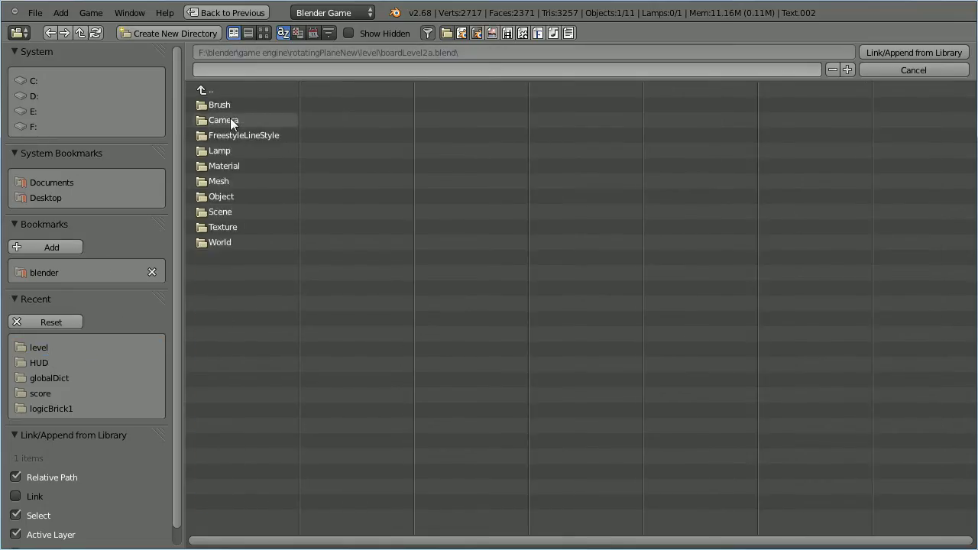
pyautogui.click(214, 197)
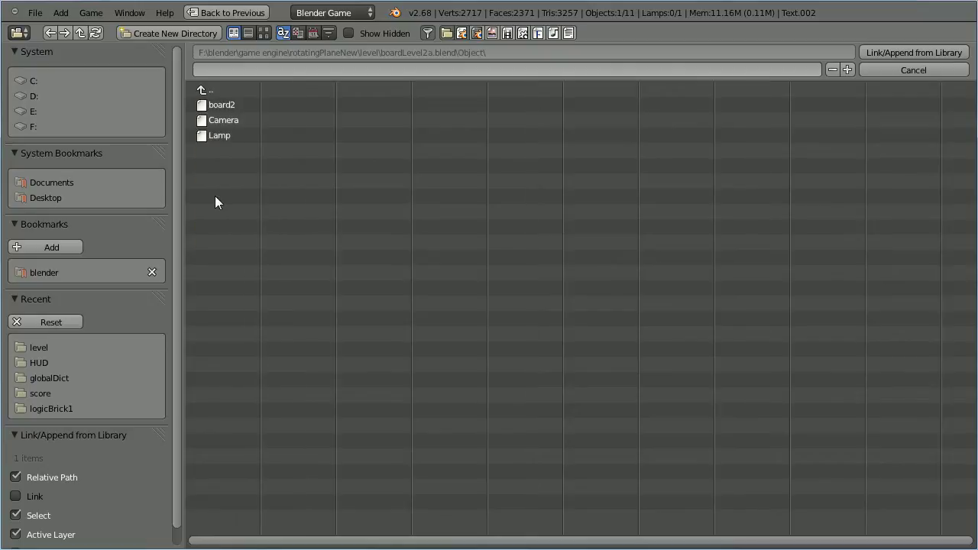
pyautogui.click(215, 104)
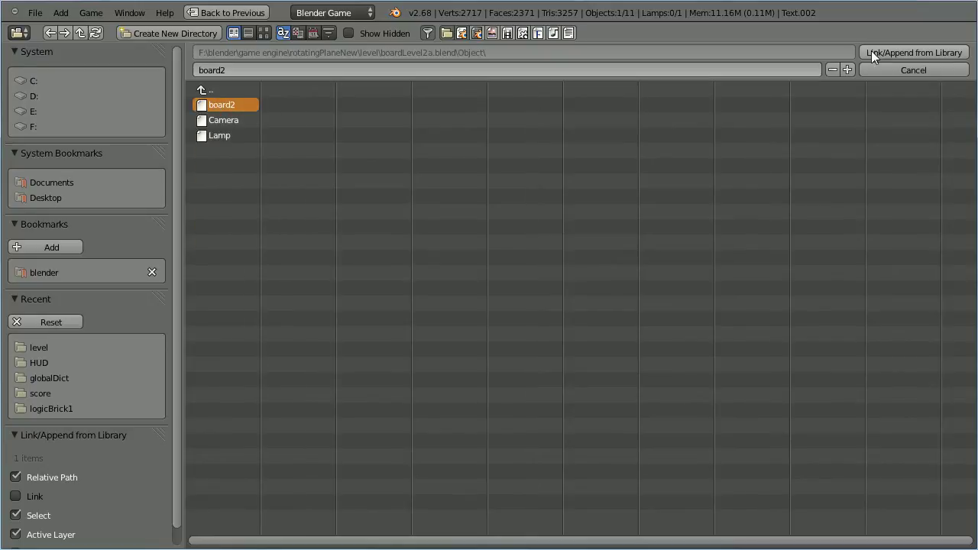
pyautogui.click(906, 53)
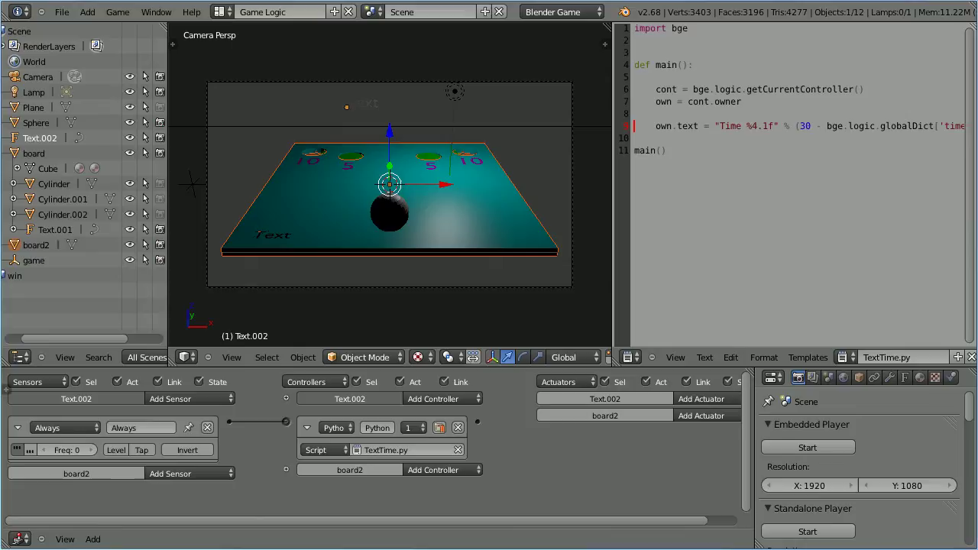
# - Copy the original board's keyboard, And and Motion logic bricks onto board2
pyautogui.moveTo(99, 339); pyautogui.dragTo(59, 341)
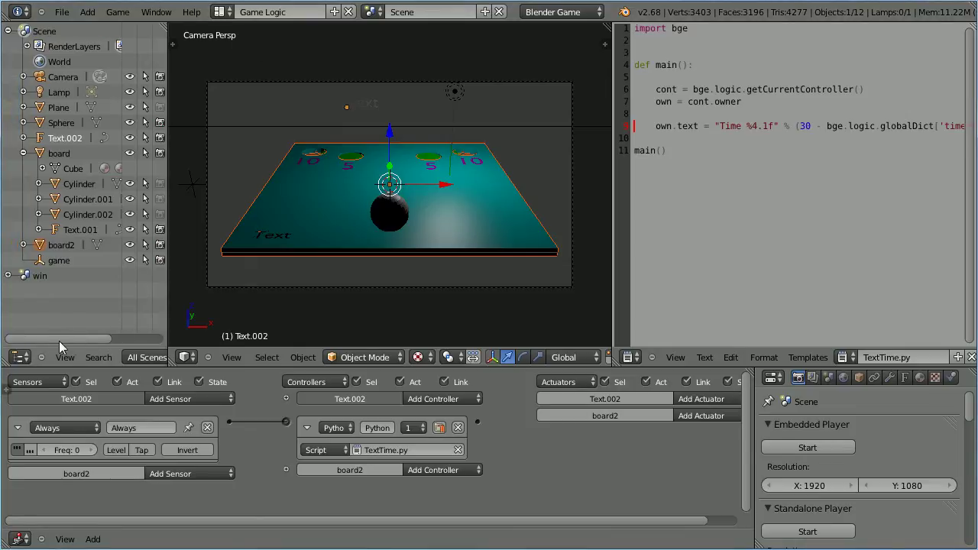
pyautogui.click(23, 153)
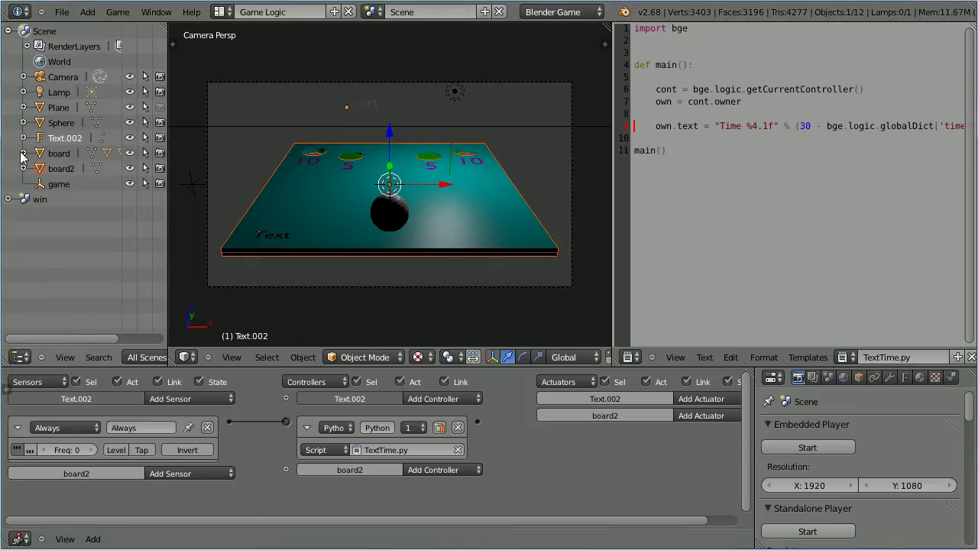
pyautogui.click(59, 154)
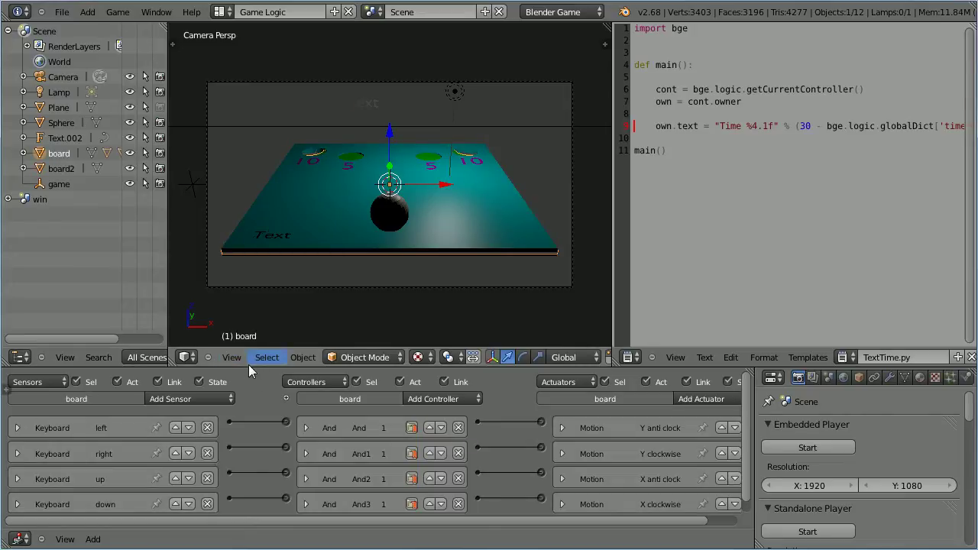
pyautogui.moveTo(249, 368); pyautogui.dragTo(264, 305)
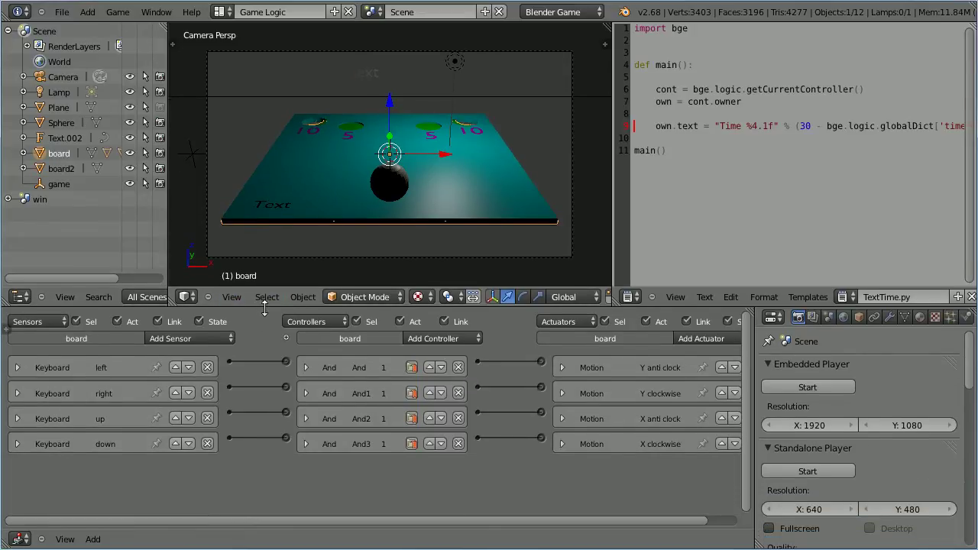
pyautogui.click(59, 169)
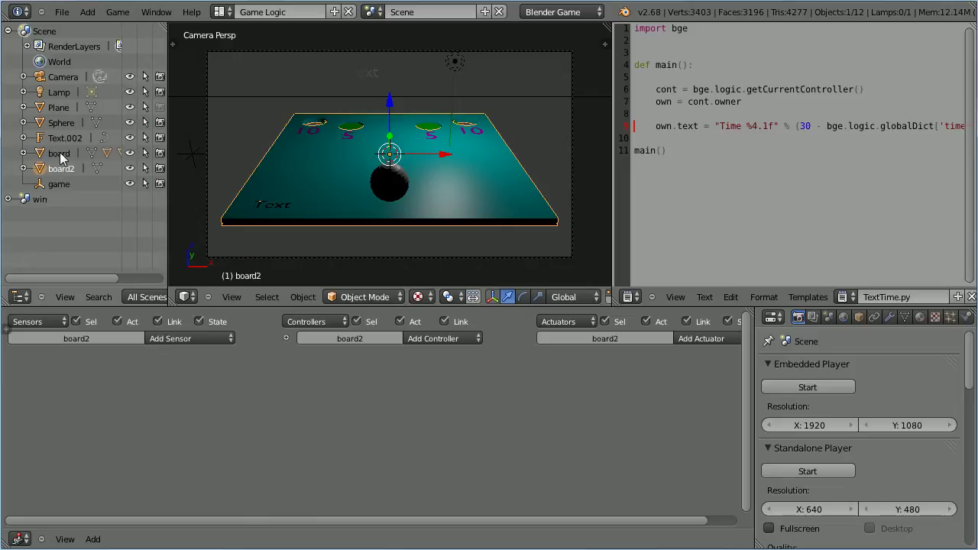
pyautogui.keyDown('ctrl'); pyautogui.click(60, 154); pyautogui.keyUp('ctrl')
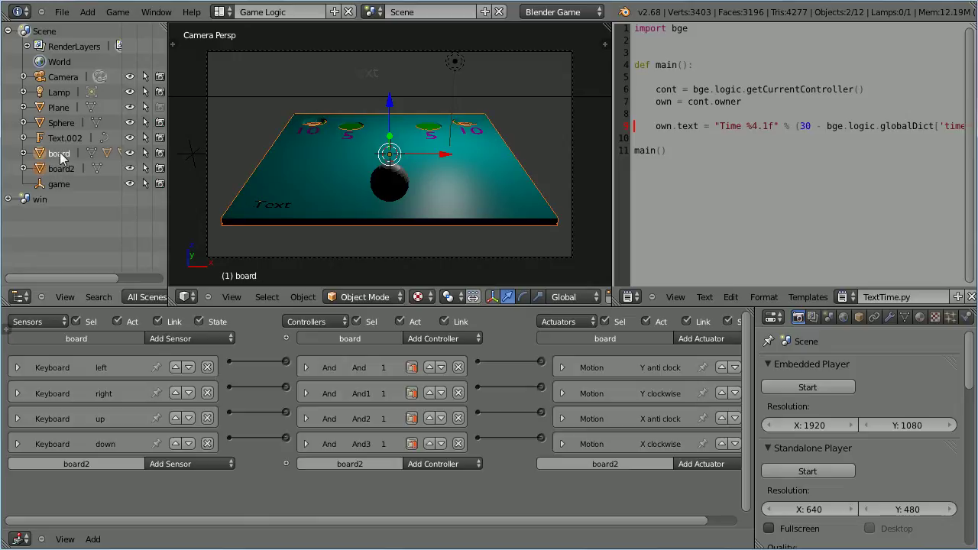
pyautogui.click(304, 297)
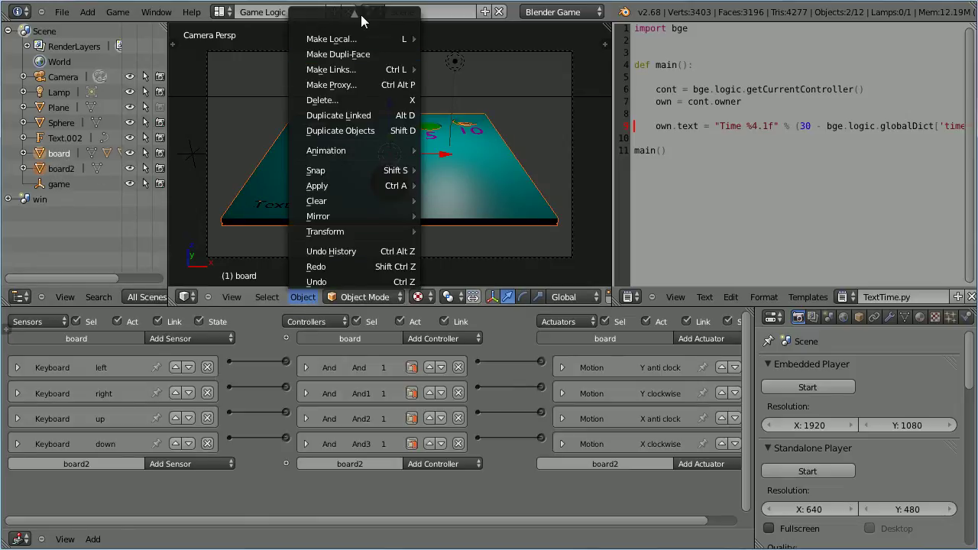
pyautogui.moveTo(339, 87)
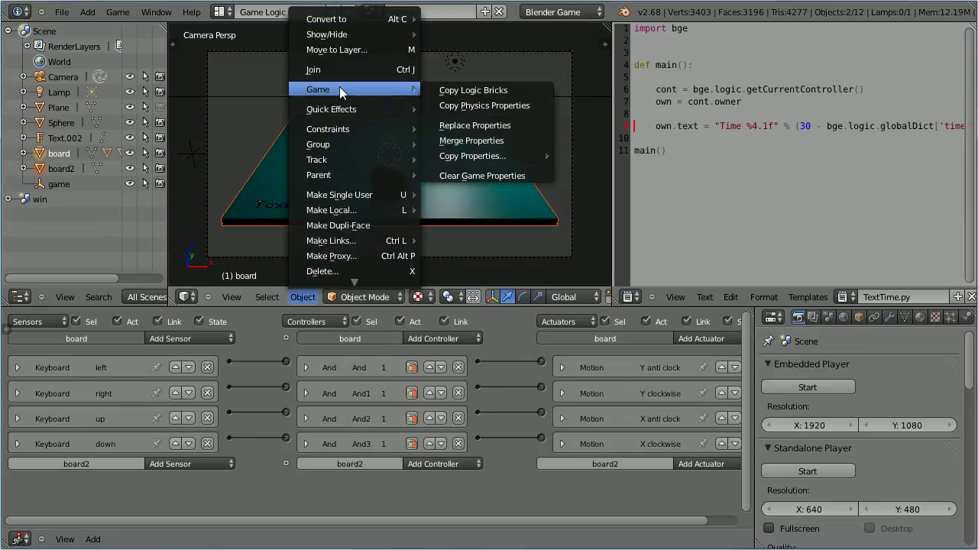
pyautogui.click(526, 92)
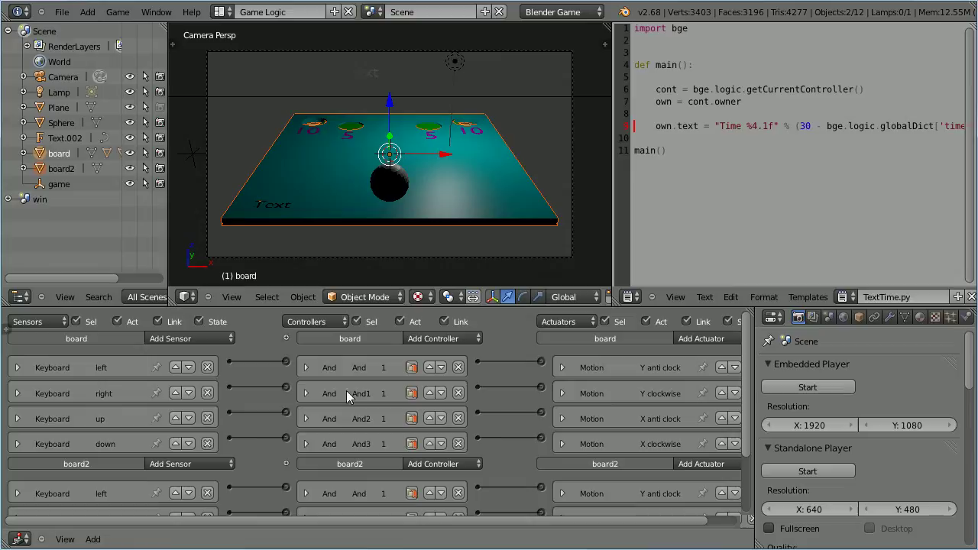
# - Select the original board object in the outliner and delete it
pyautogui.click(62, 124)
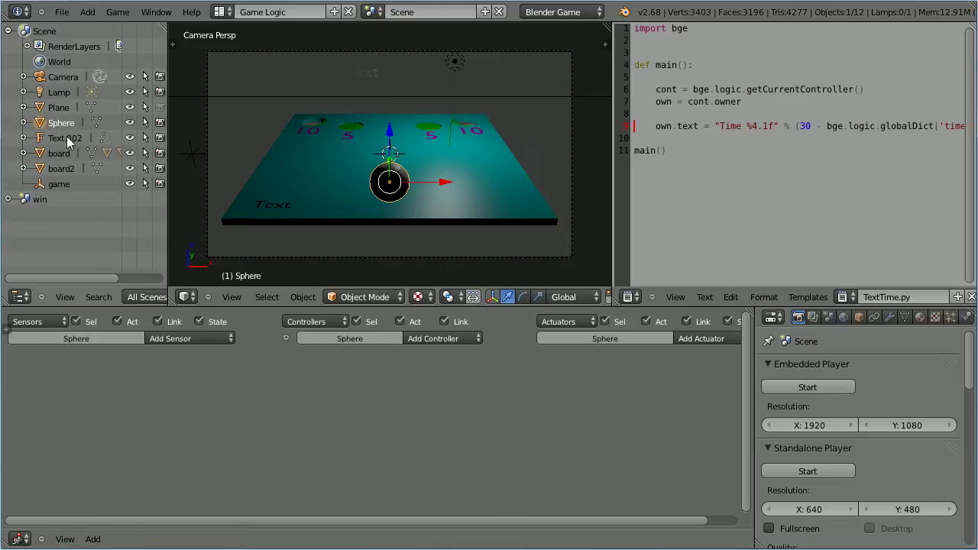
pyautogui.click(61, 154)
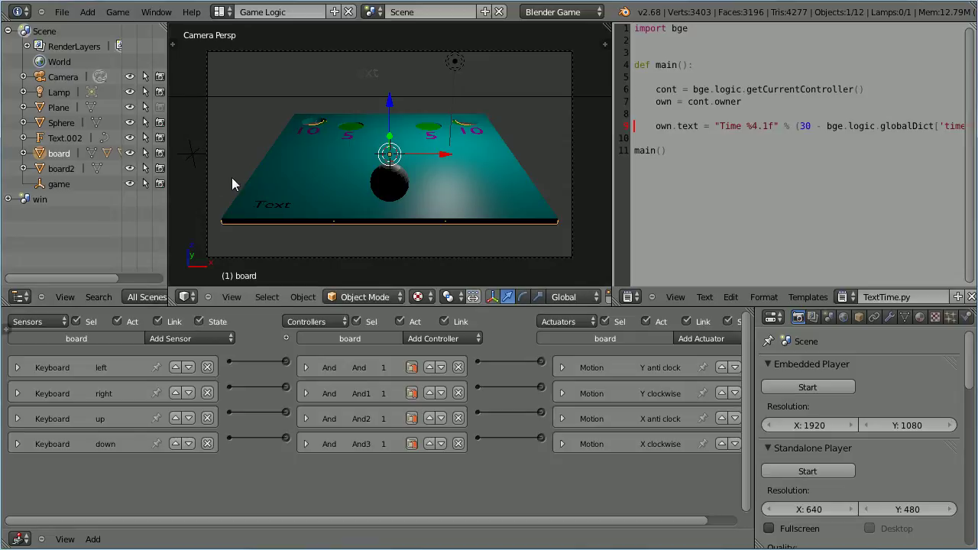
pyautogui.press('x')
pyautogui.click(205, 179)
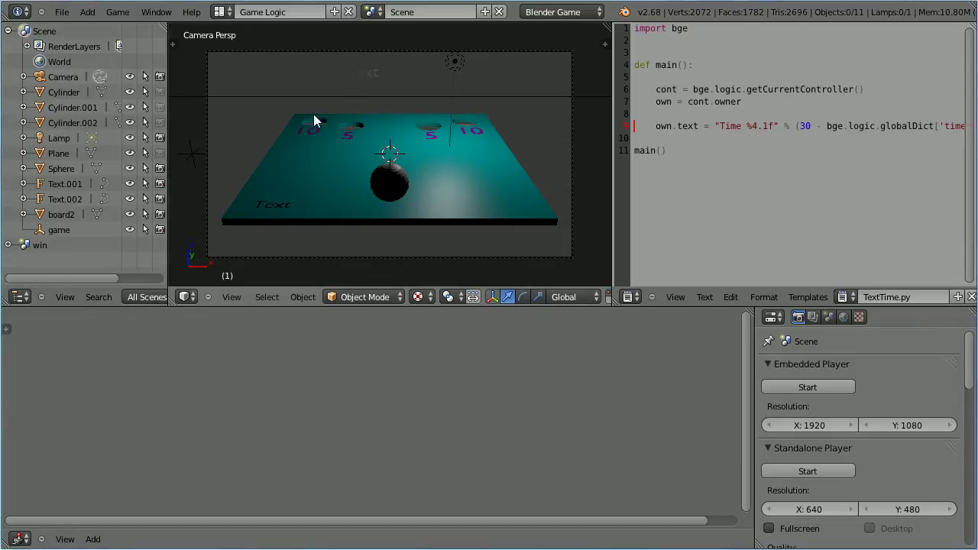
# - Set the Text.001 score text's Relations parent to board2 in Object properties
pyautogui.click(281, 206)
pyautogui.click(280, 206)
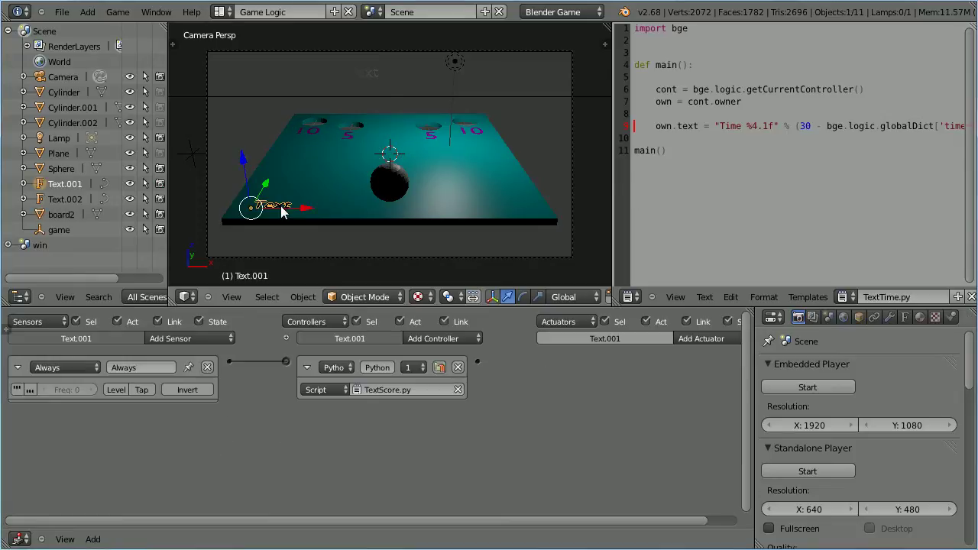
pyautogui.click(858, 318)
pyautogui.scroll(-2, 968, 415)
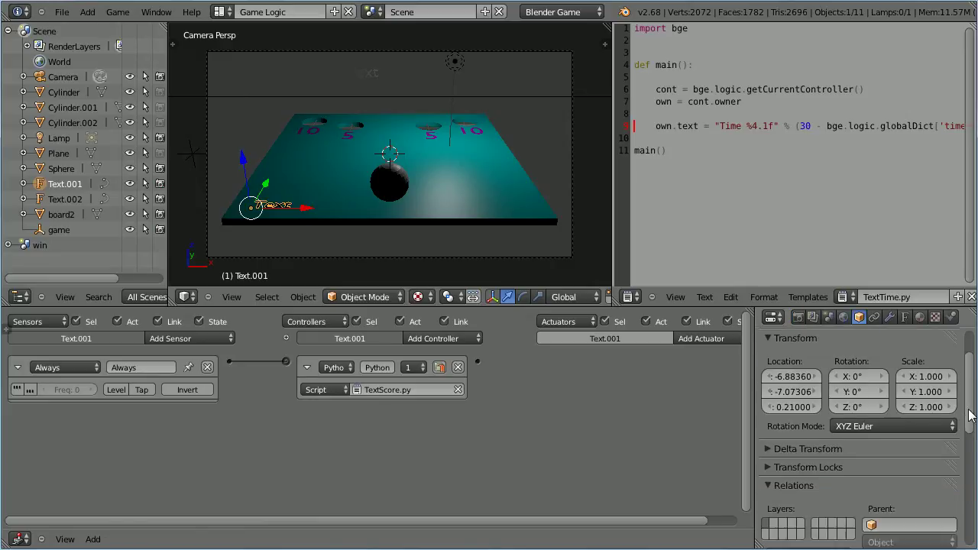
pyautogui.scroll(-2, 969, 415)
pyautogui.click(898, 456)
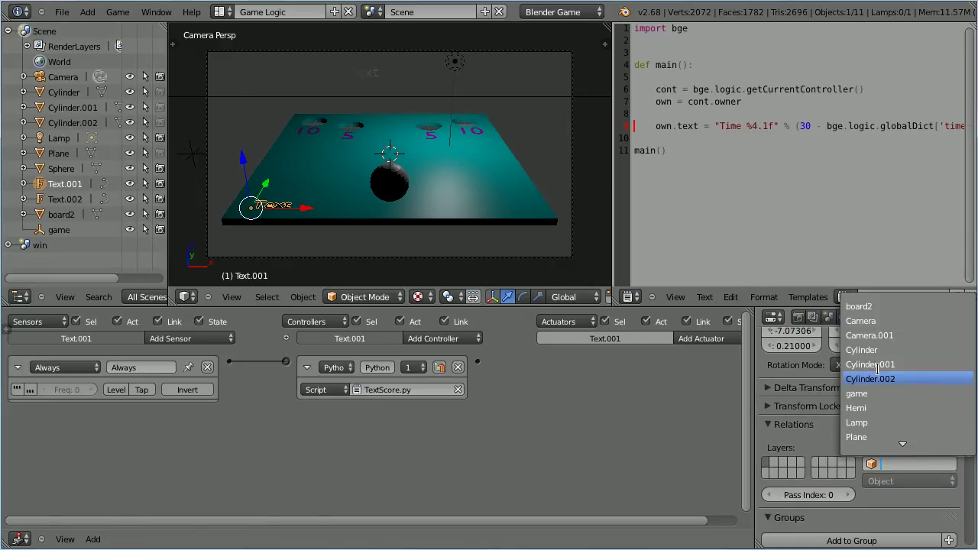
pyautogui.click(859, 306)
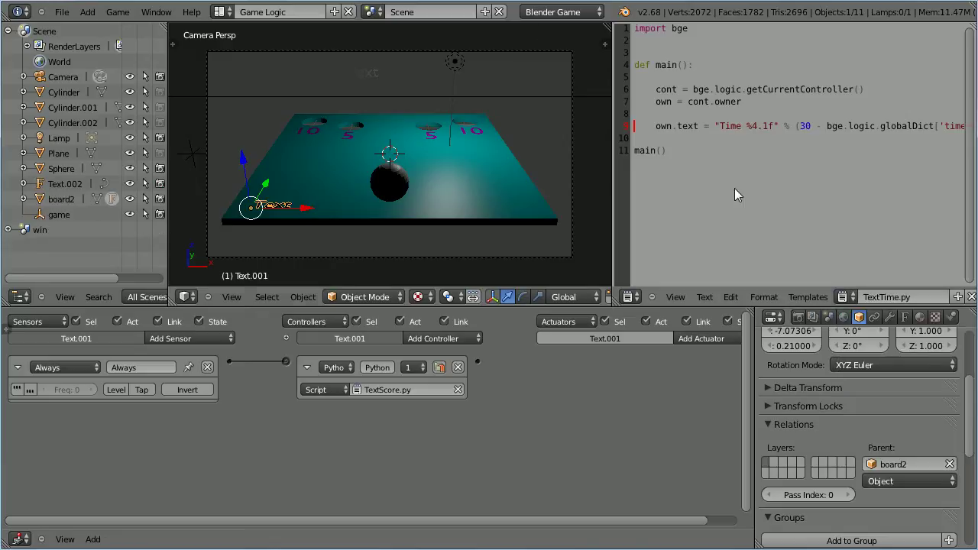
pyautogui.click(219, 15)
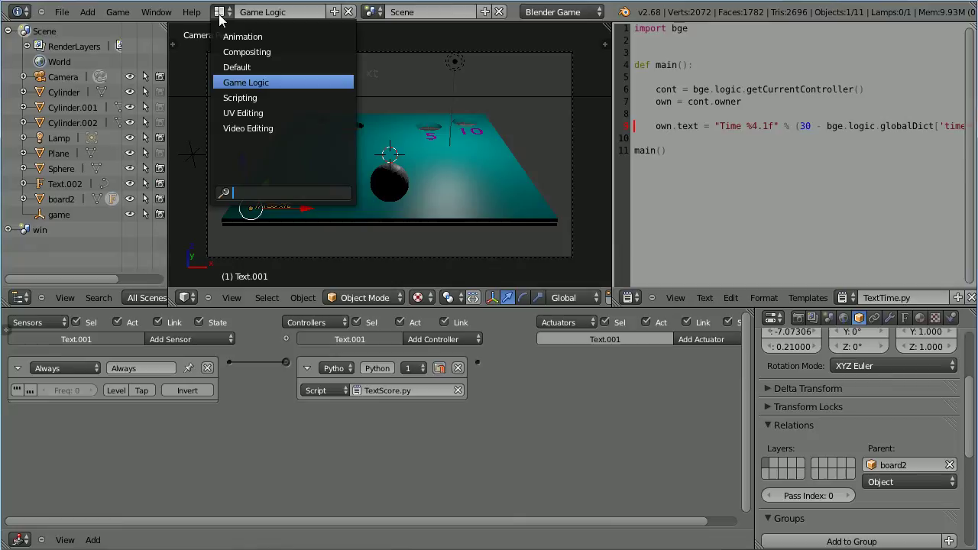
# - In the Default layout, set Cylinder.002's X location to -6
pyautogui.click(287, 67)
pyautogui.rightClick(211, 54)
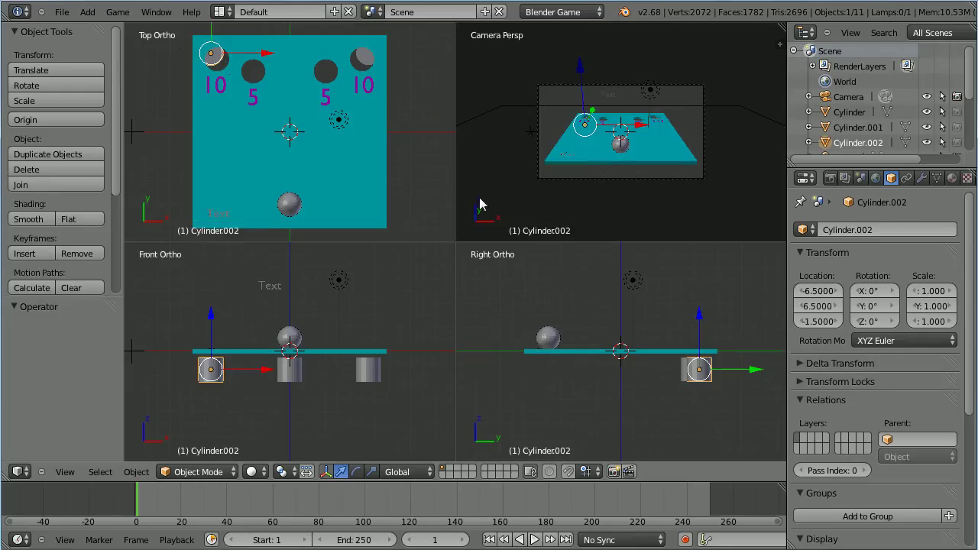
pyautogui.click(823, 290)
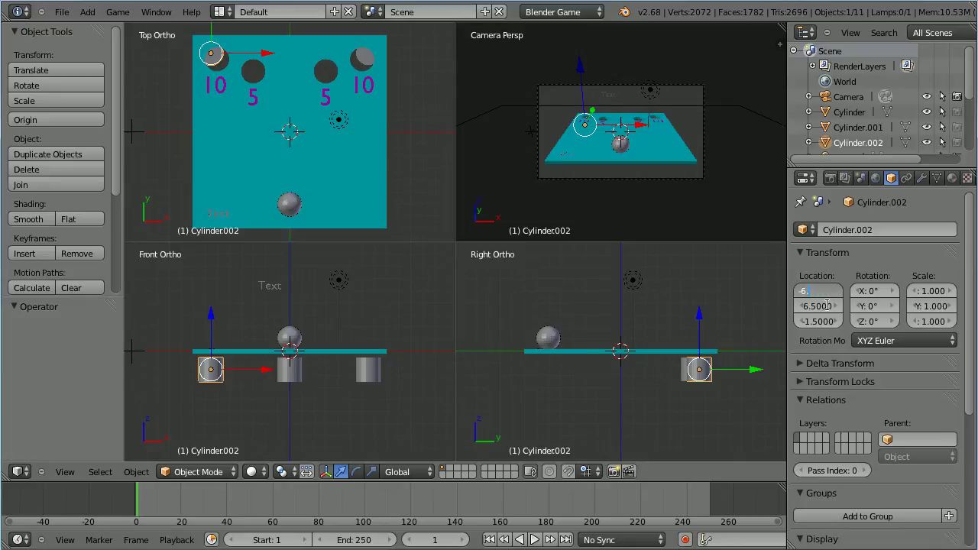
pyautogui.click(825, 305)
pyautogui.hotkey('ctrl', 'a')
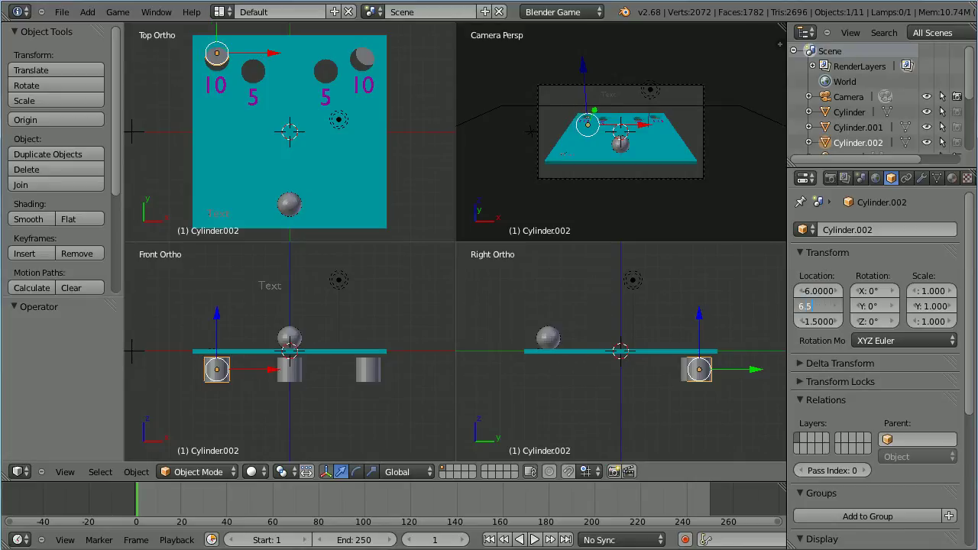
# - Move Cylinder.001 to X 6, Y 6 and parent it to board2
pyautogui.rightClick(368, 59)
pyautogui.rightClick(368, 58)
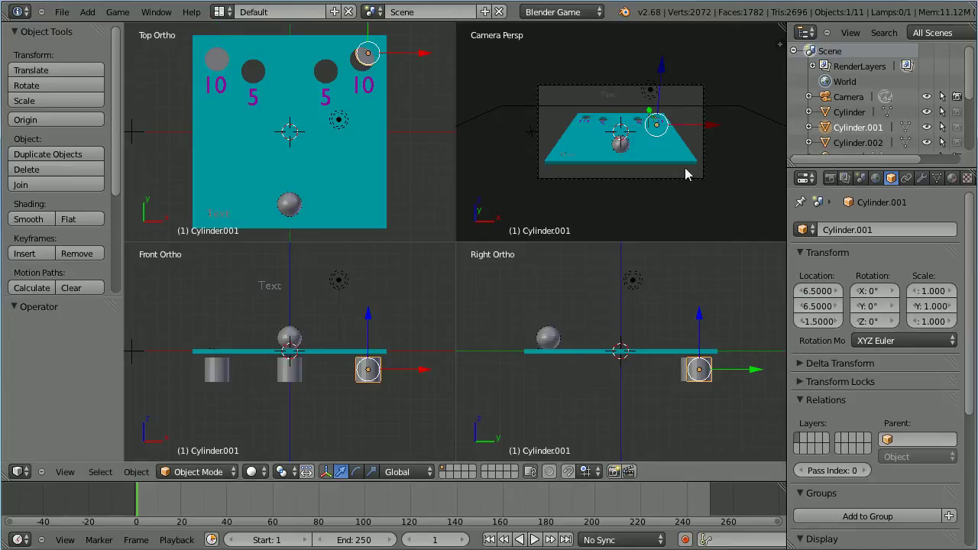
pyautogui.click(821, 294)
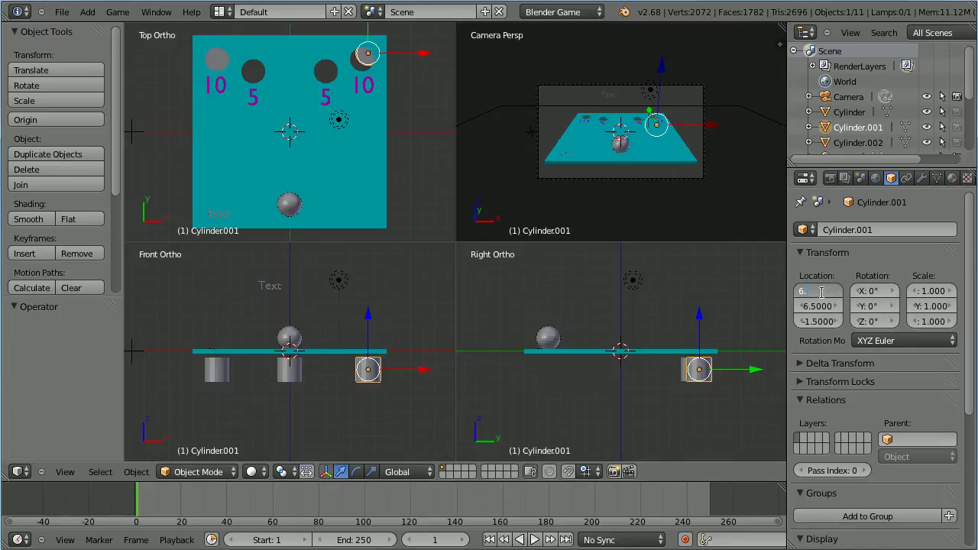
pyautogui.write('6.')
pyautogui.press('Return')
pyautogui.click(821, 308)
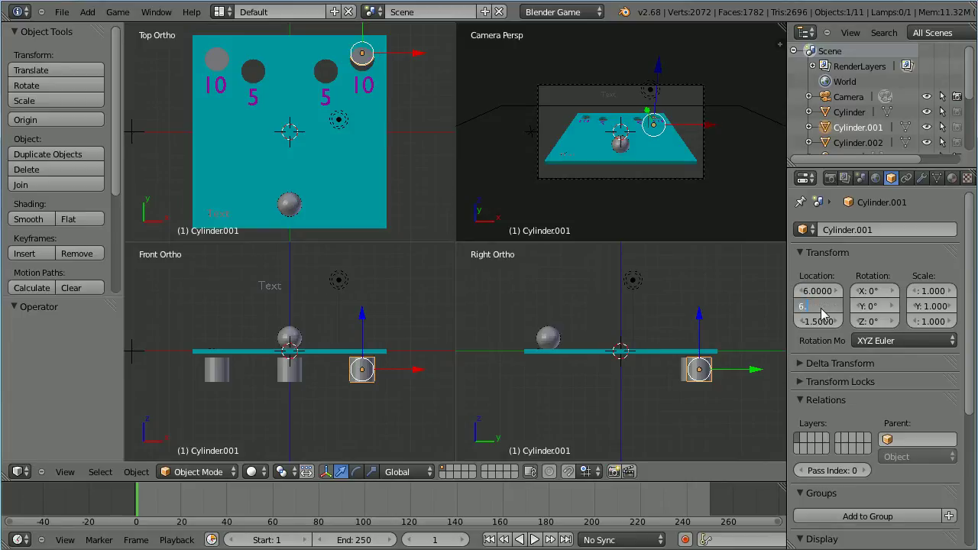
pyautogui.write('6.')
pyautogui.press('Return')
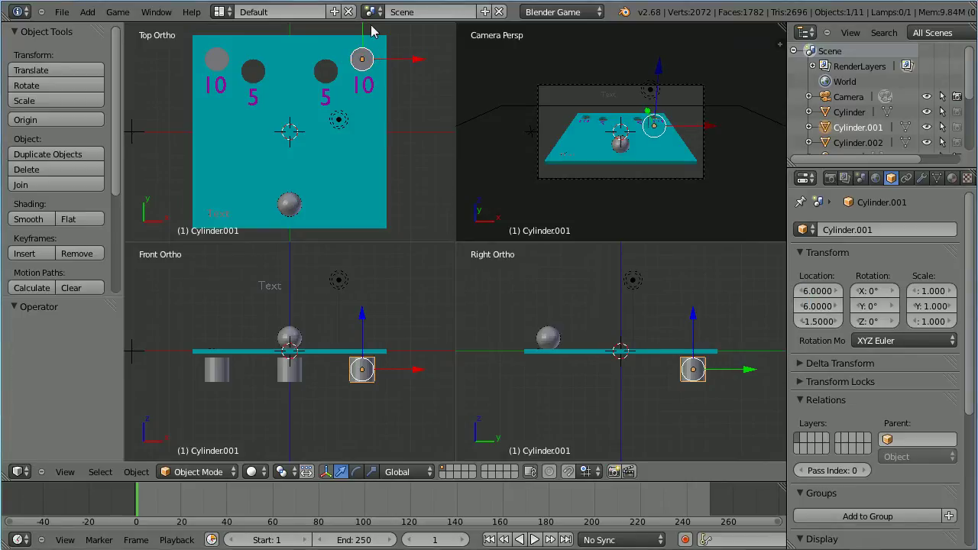
pyautogui.click(905, 441)
pyautogui.click(893, 283)
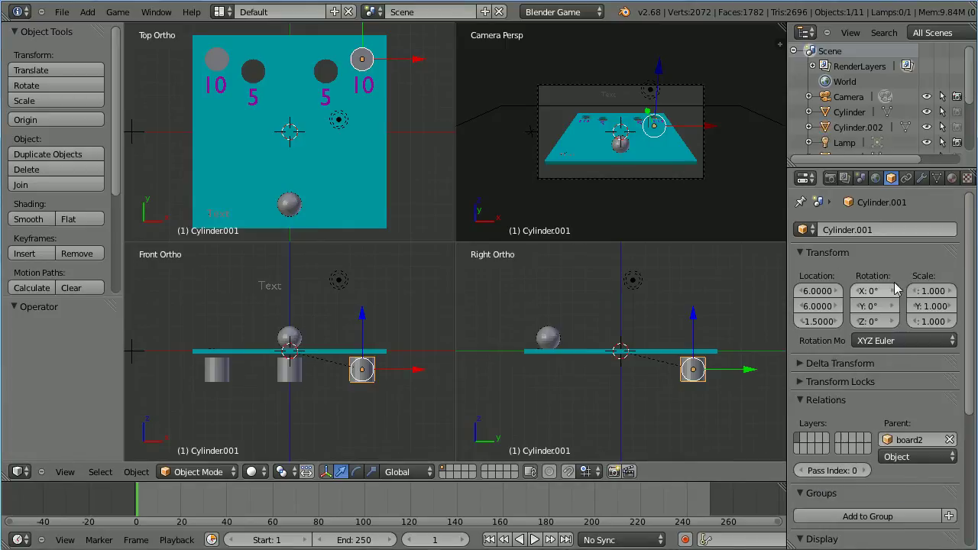
# - Make board2 the parent of Cylinder.002
pyautogui.rightClick(218, 60)
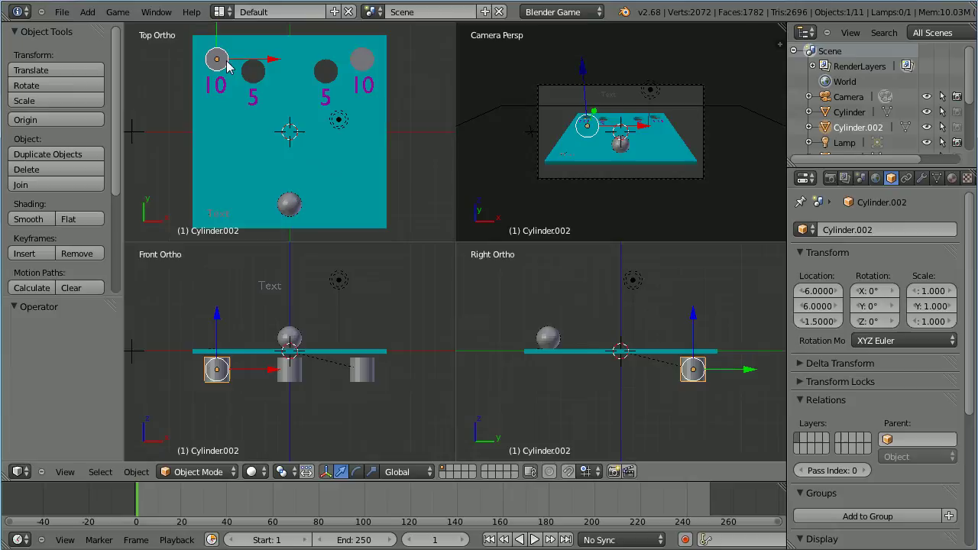
pyautogui.click(906, 439)
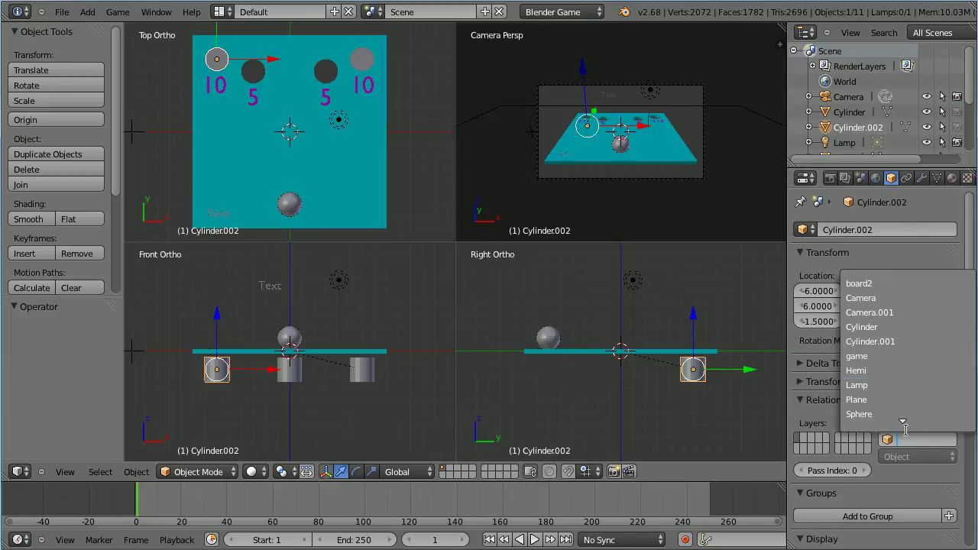
pyautogui.click(894, 282)
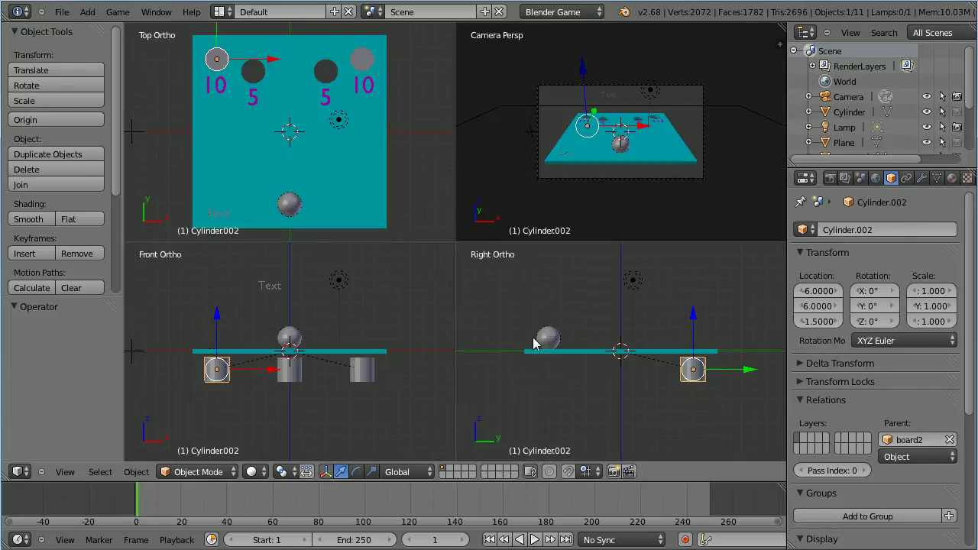
# - Move the middle Cylinder to X 3, Y 5 and parent it to board2
pyautogui.rightClick(298, 382)
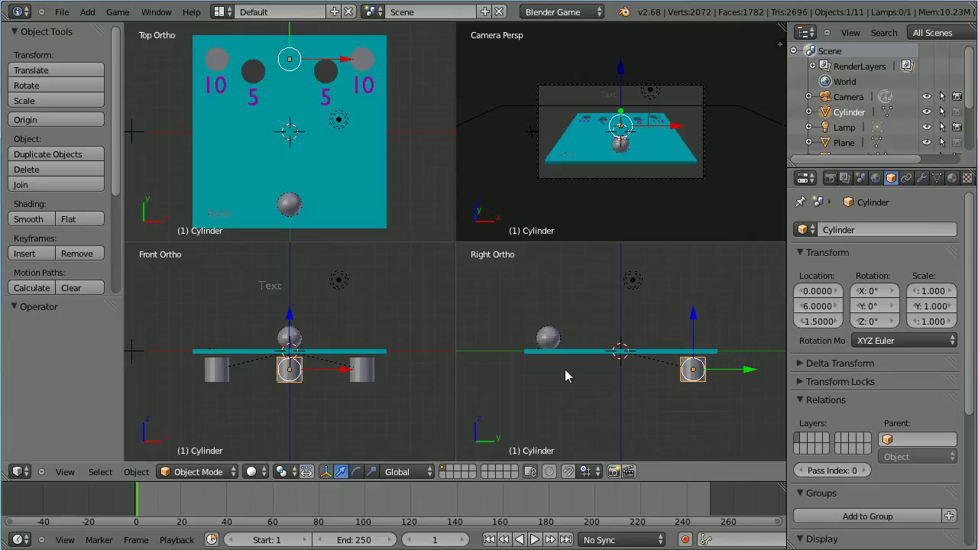
pyautogui.click(817, 306)
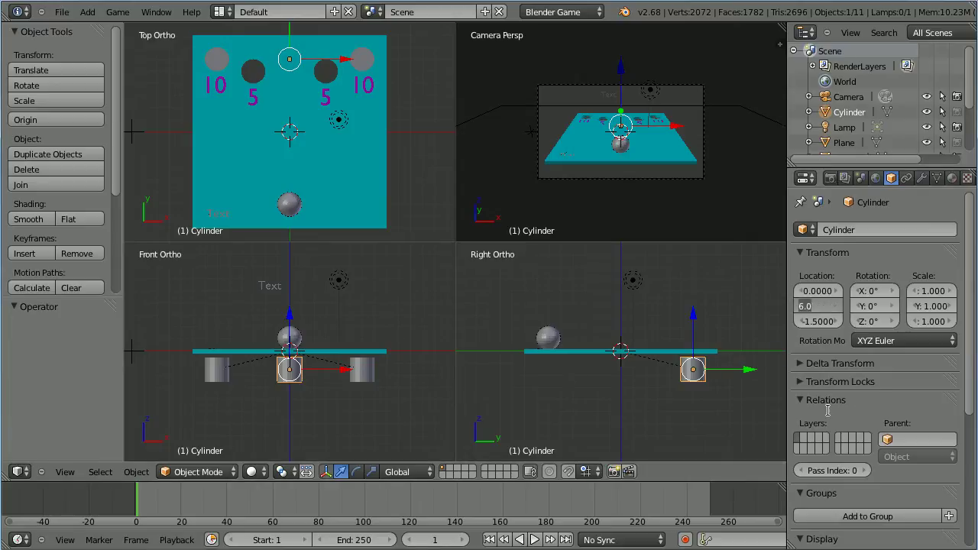
pyautogui.write('5')
pyautogui.press('Return')
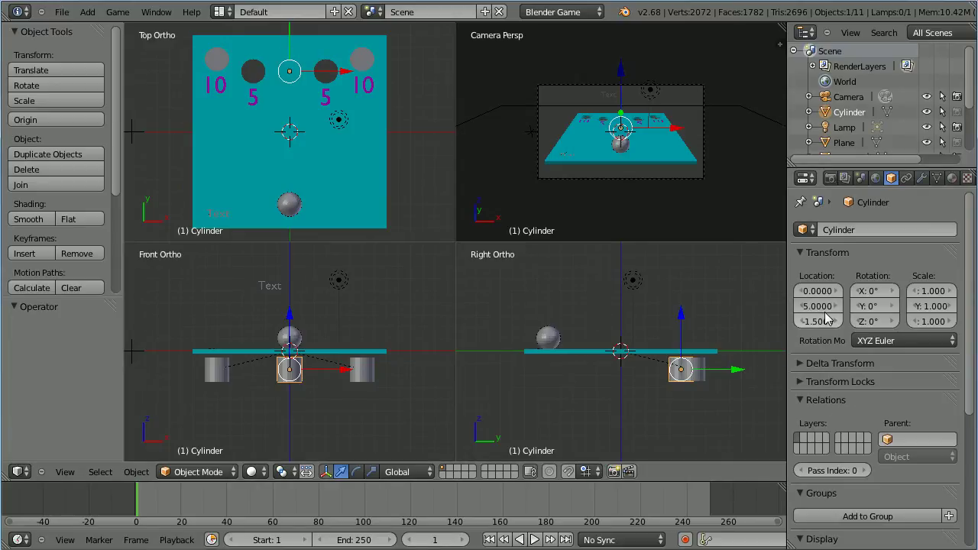
pyautogui.click(821, 293)
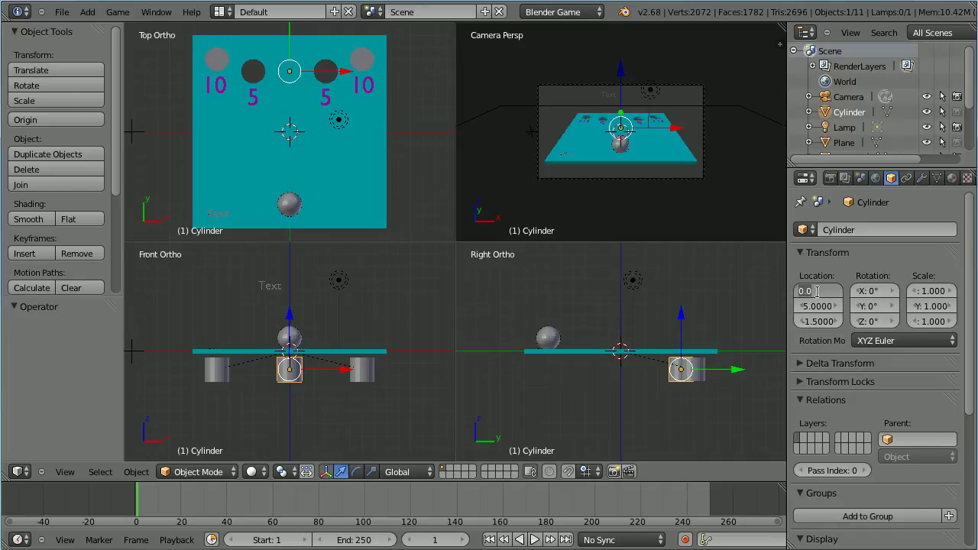
pyautogui.write('3')
pyautogui.press('Return')
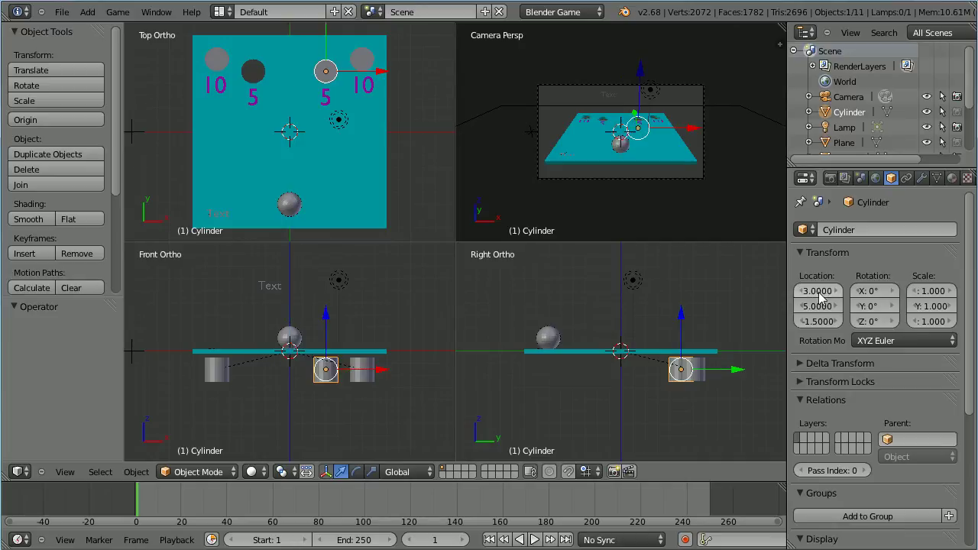
pyautogui.click(914, 438)
pyautogui.click(901, 282)
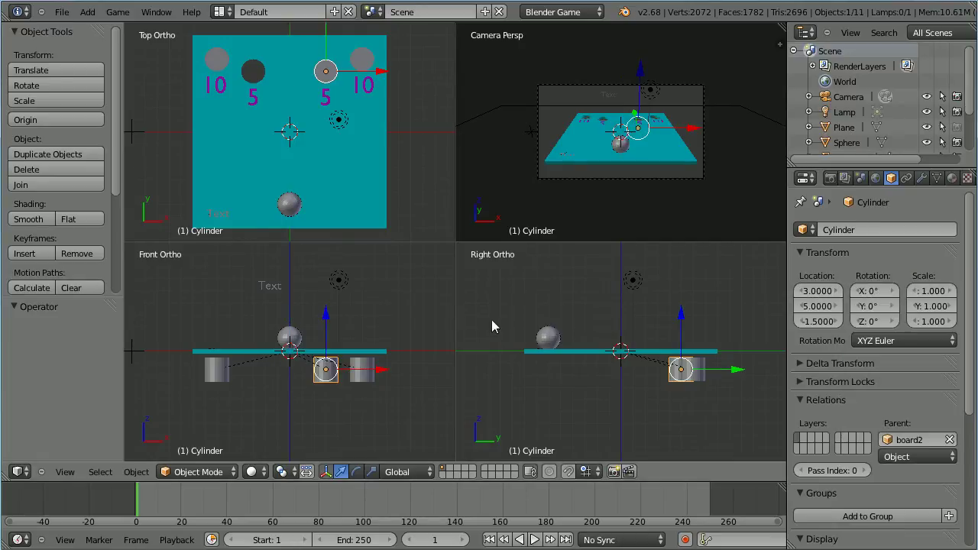
# - Duplicate the cylinder in place as Cylinder.003 and set its X location to -3
pyautogui.hotkey('shift', 'd')
pyautogui.rightClick(437, 334)
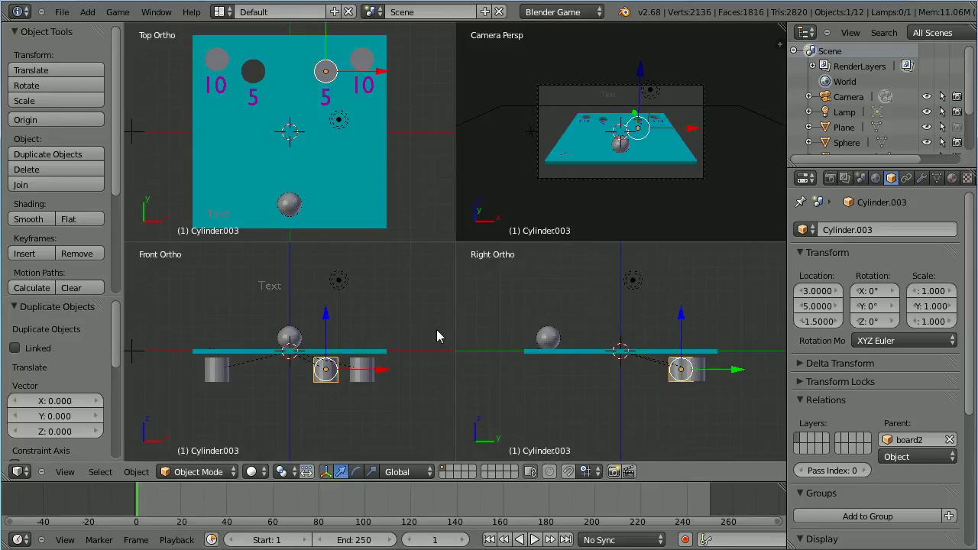
pyautogui.click(818, 289)
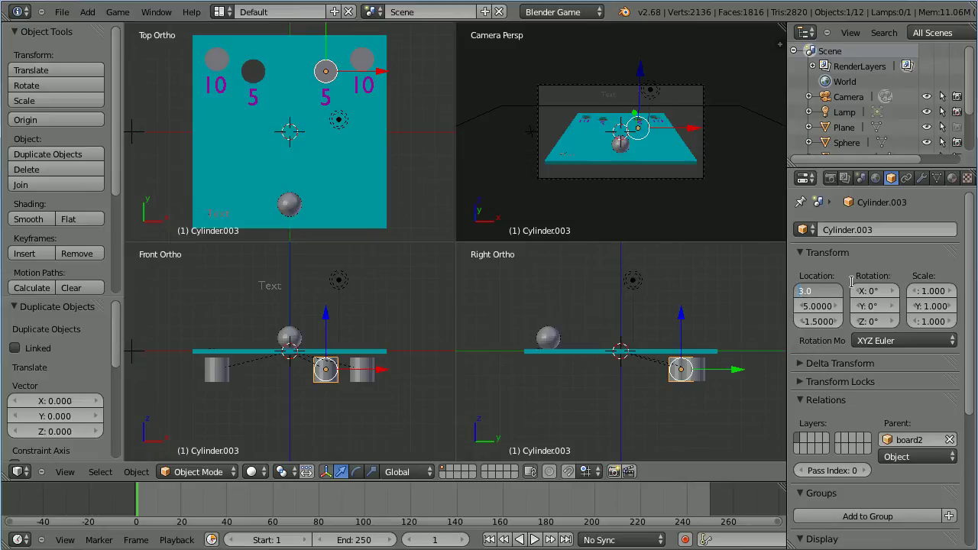
pyautogui.write('-3')
pyautogui.press('Return')
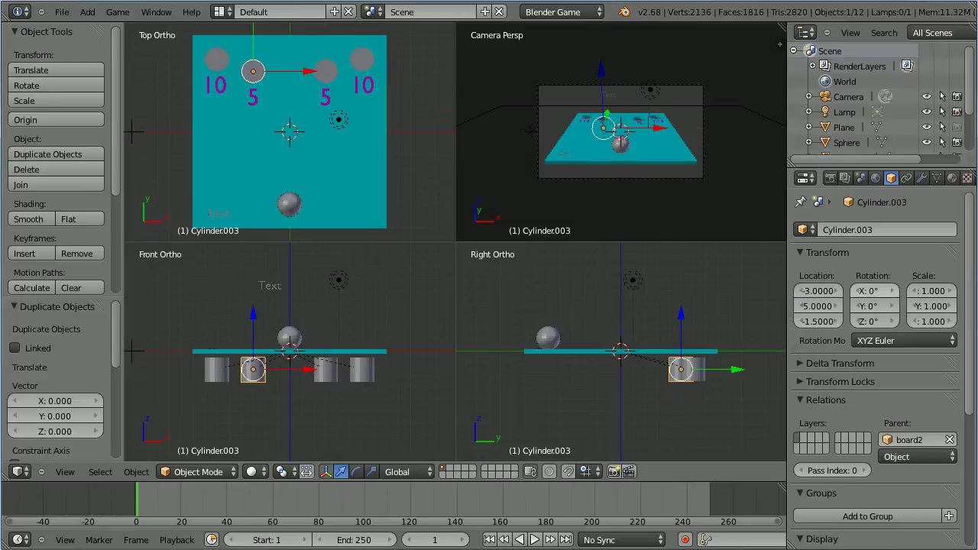
# - In the Game Logic layout, set the game empty's expression to time > 50 and TextTime's value to 50
pyautogui.click(220, 12)
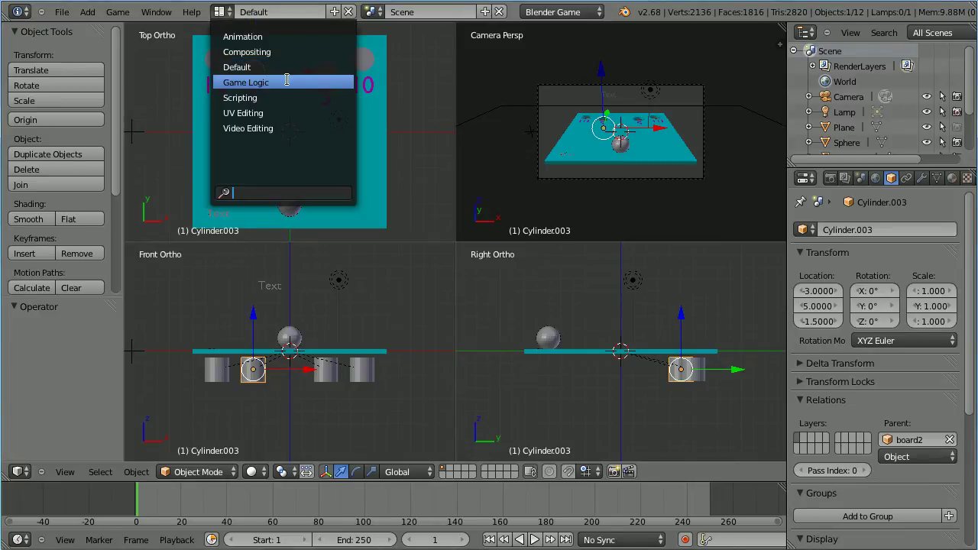
pyautogui.click(246, 82)
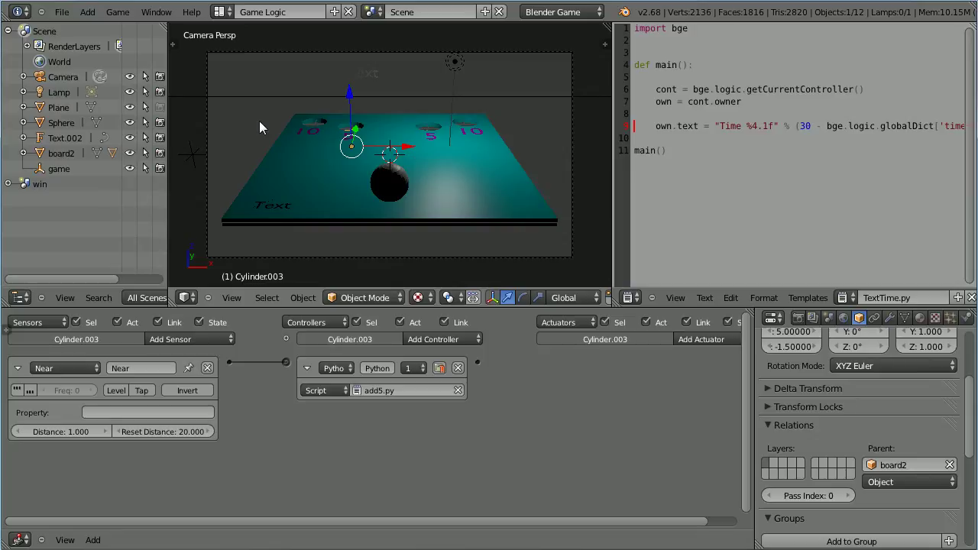
pyautogui.rightClick(192, 154)
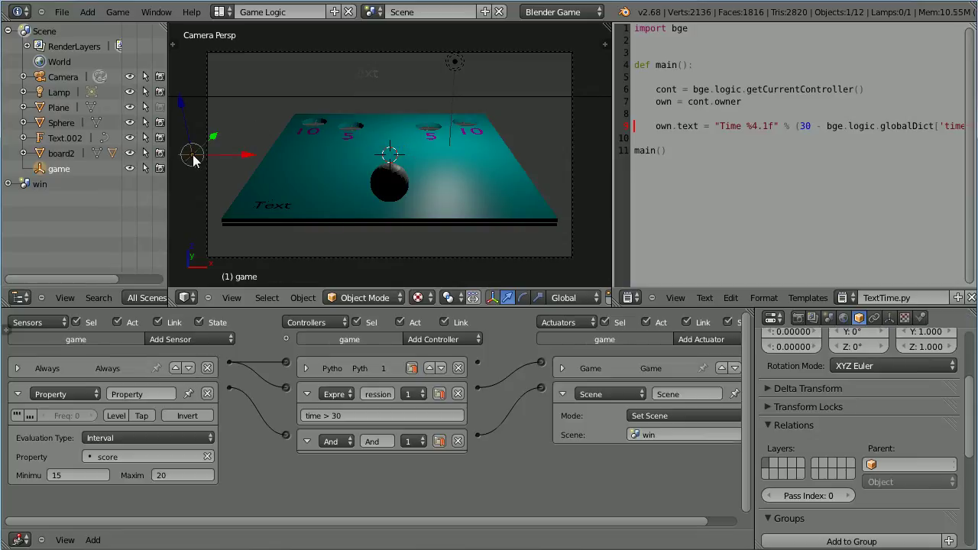
pyautogui.click(334, 417)
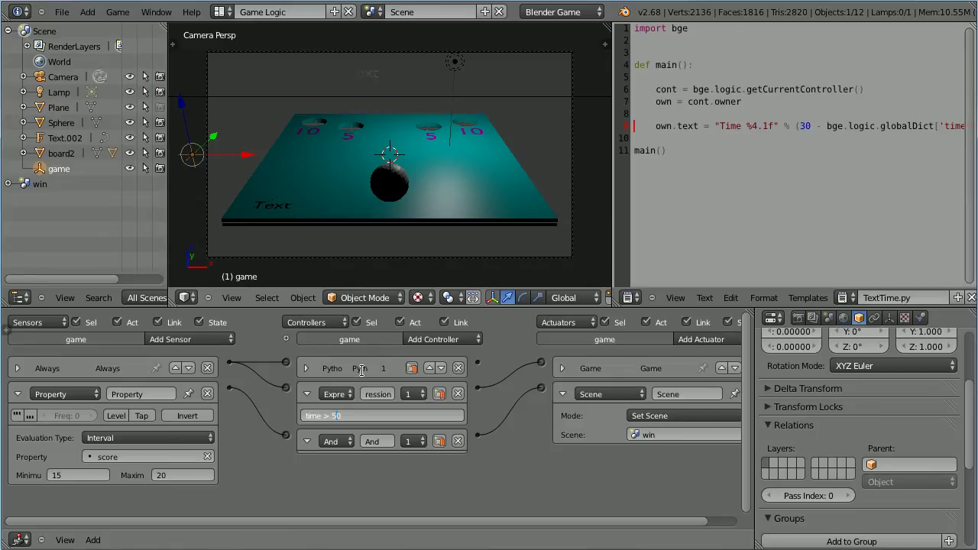
pyautogui.press('Return')
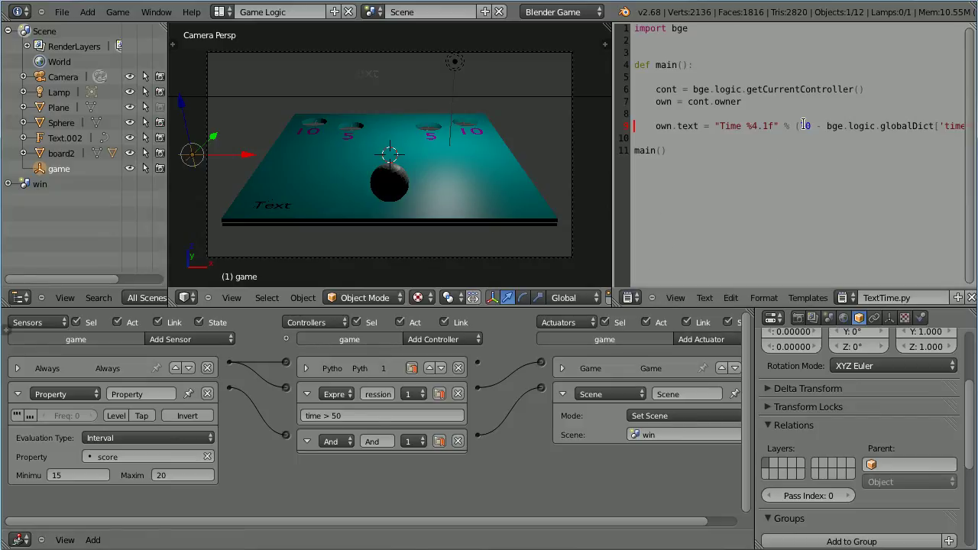
pyautogui.click(804, 126)
pyautogui.press('BackSpace')
pyautogui.write('3')
pyautogui.press('BackSpace')
pyautogui.write('5')
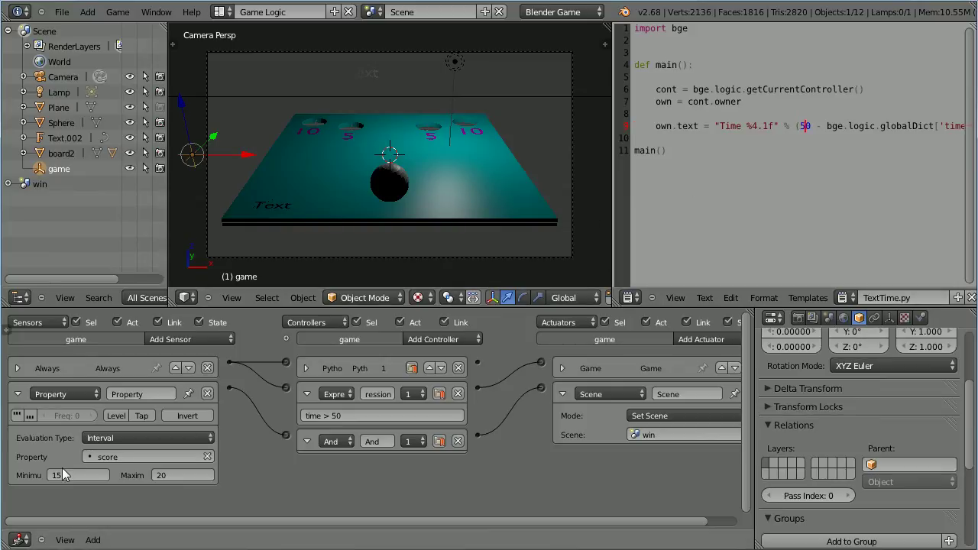
pyautogui.click(82, 467)
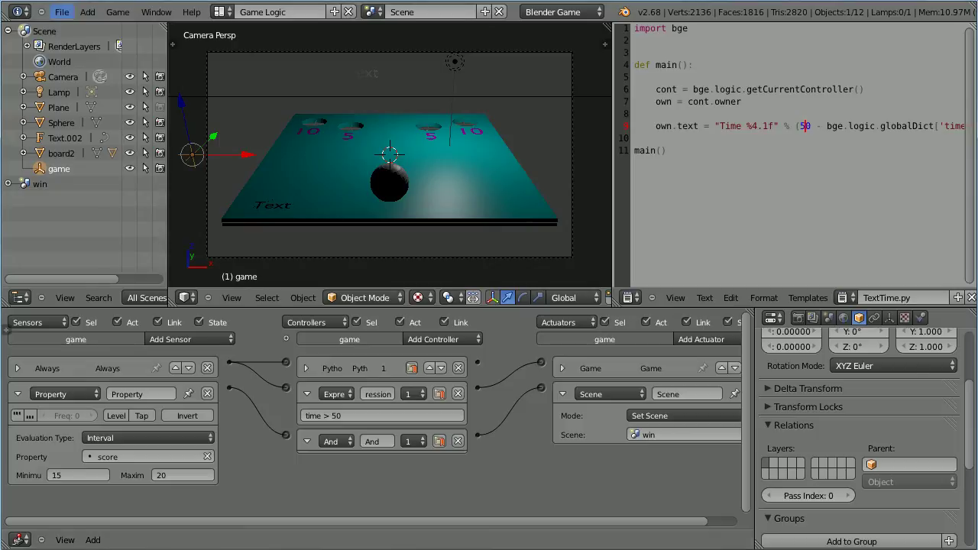
# - Save the file and reopen level1.blend from the recent files
pyautogui.click(62, 12)
pyautogui.click(77, 108)
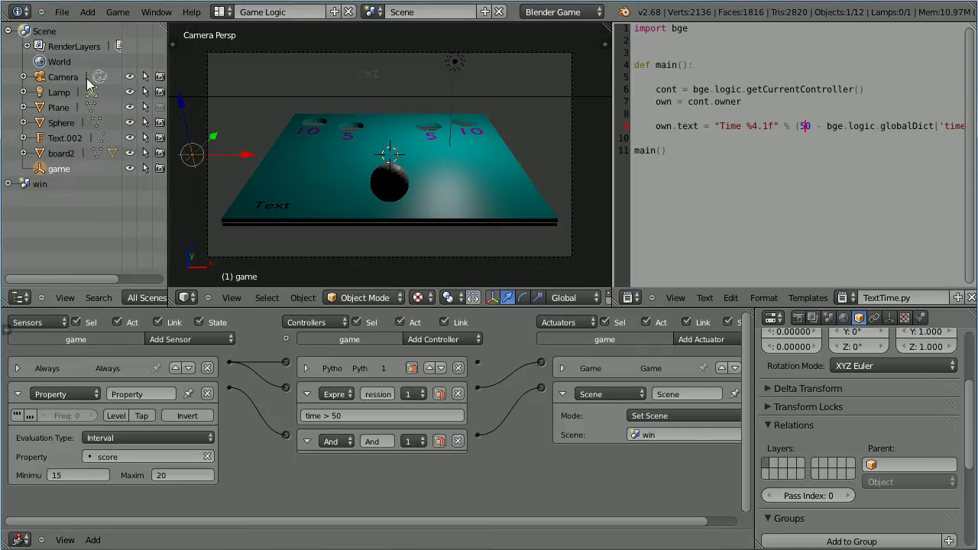
pyautogui.click(64, 13)
pyautogui.moveTo(100, 58)
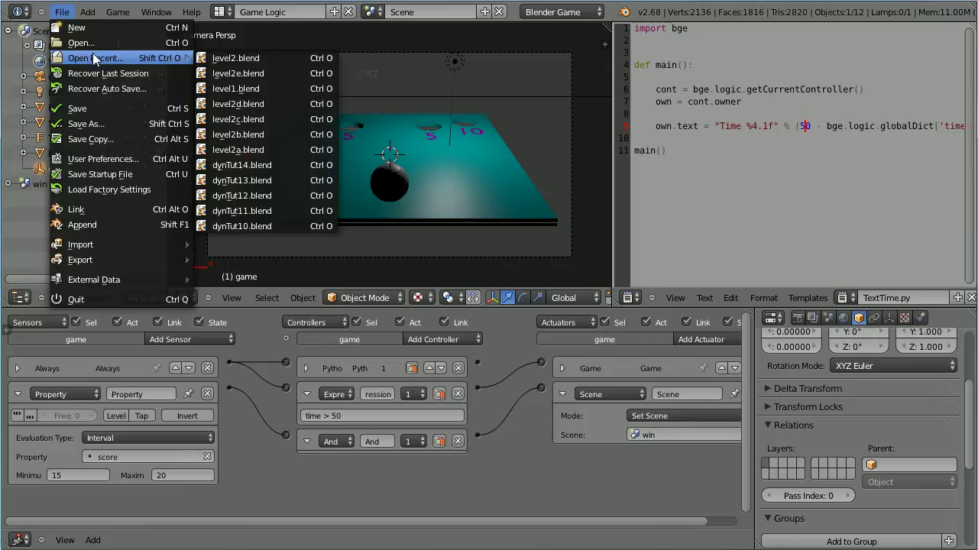
pyautogui.click(238, 89)
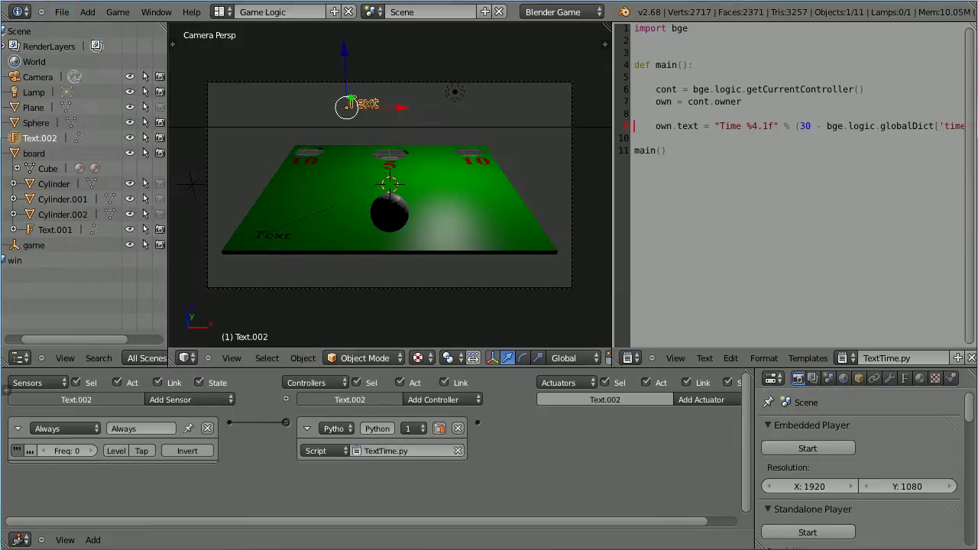
# - Switch to the win scene and add a Delay sensor and an And controller to the text
pyautogui.click(372, 12)
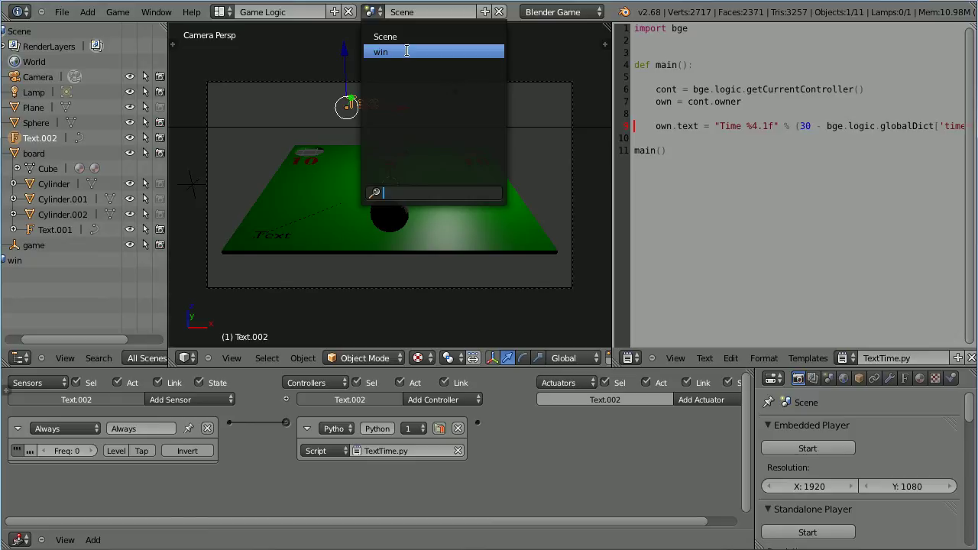
pyautogui.click(382, 52)
pyautogui.click(206, 400)
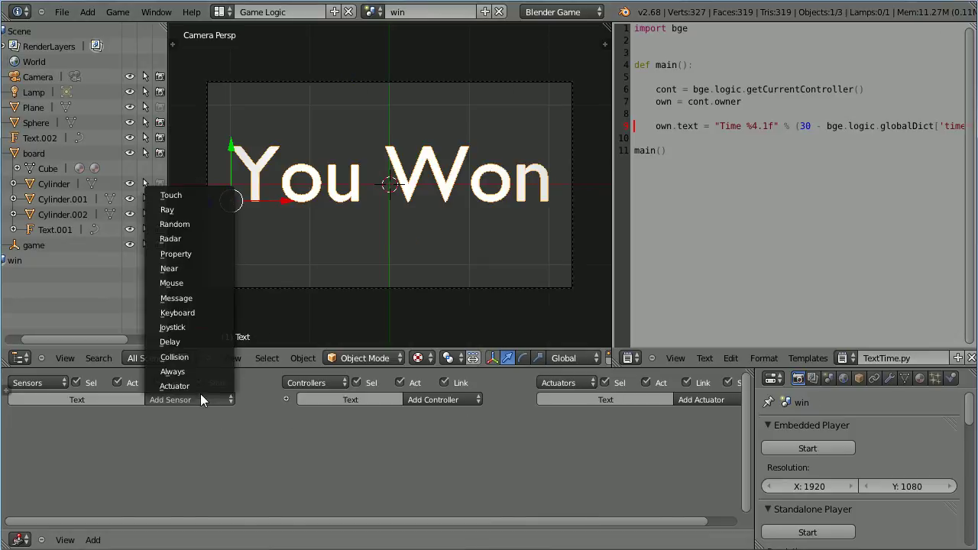
pyautogui.click(201, 341)
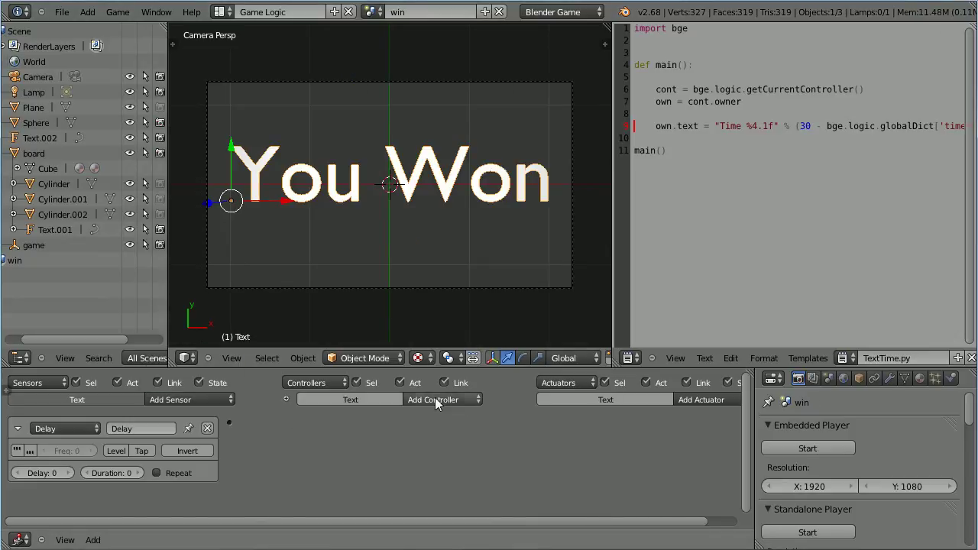
pyautogui.click(436, 399)
pyautogui.click(437, 411)
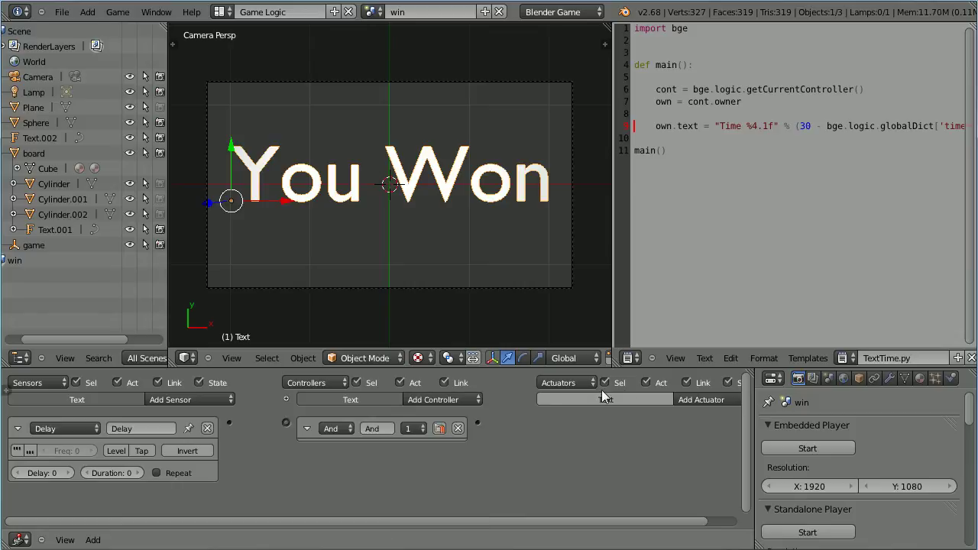
# - Add a Game actuator and set the Delay sensor to 120 frames
pyautogui.click(689, 402)
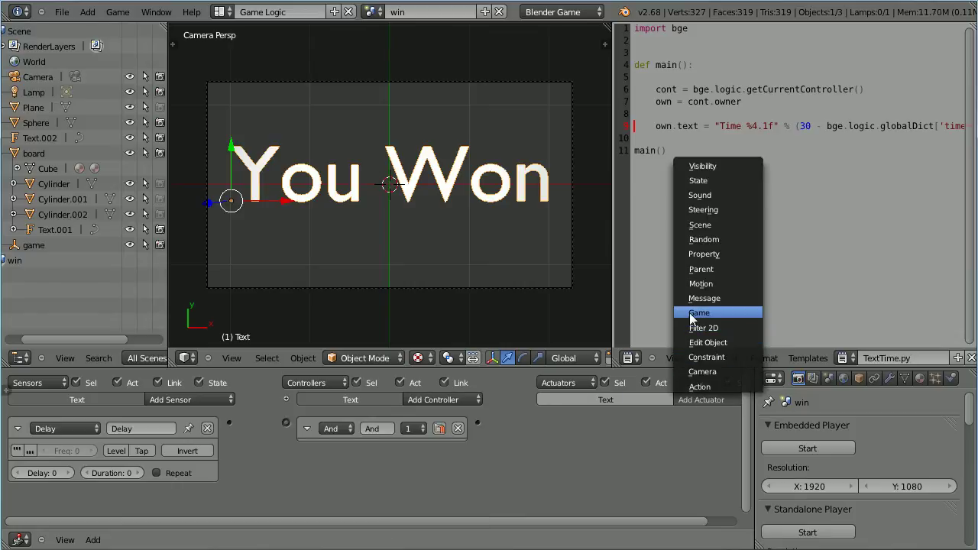
pyautogui.click(732, 313)
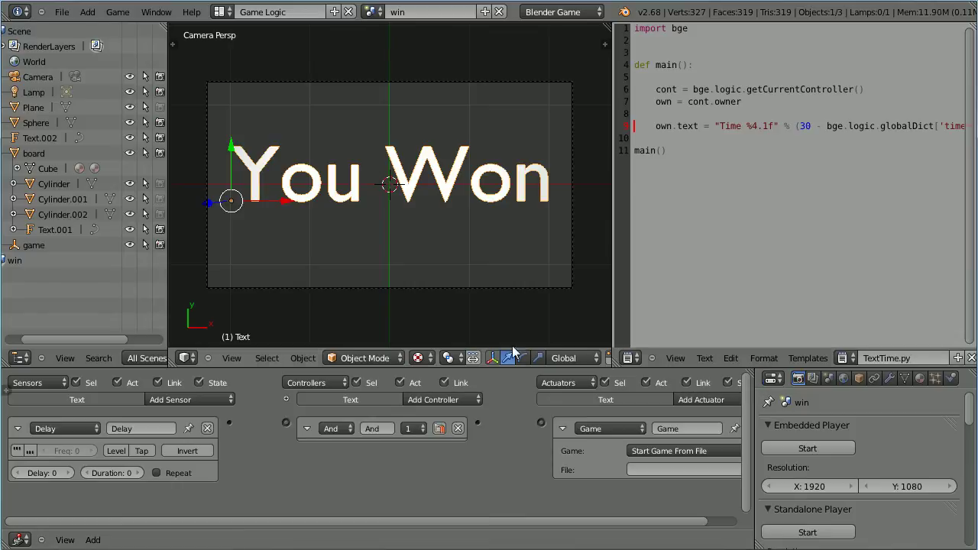
pyautogui.click(40, 473)
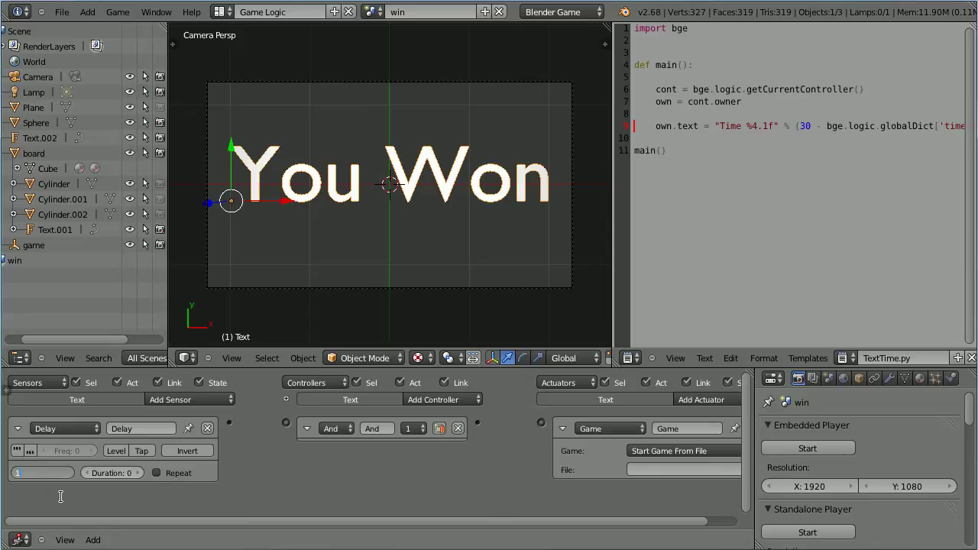
pyautogui.write('120')
pyautogui.press('Return')
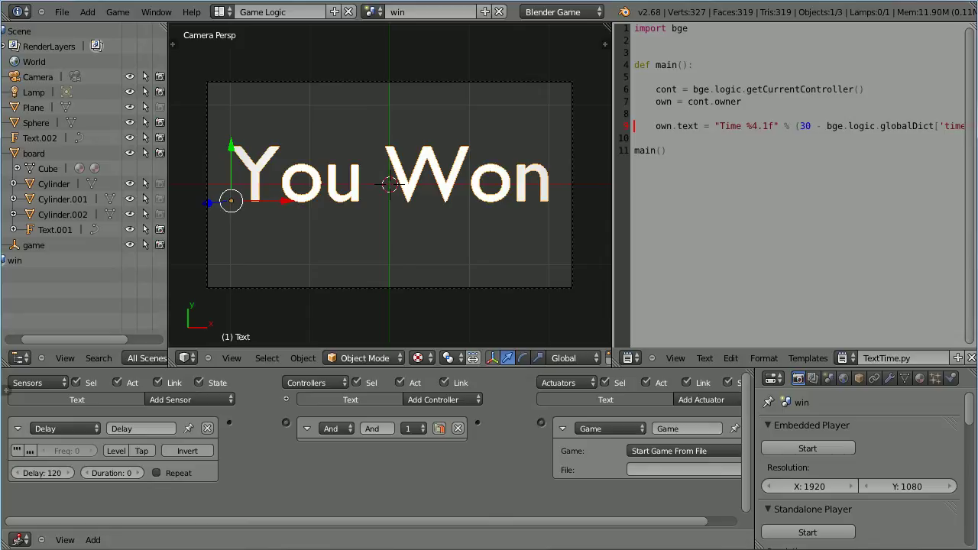
# - Point the Game actuator at //level2.blend and wire Delay sensor → And controller → Game actuator
pyautogui.moveTo(395, 521); pyautogui.dragTo(501, 530)
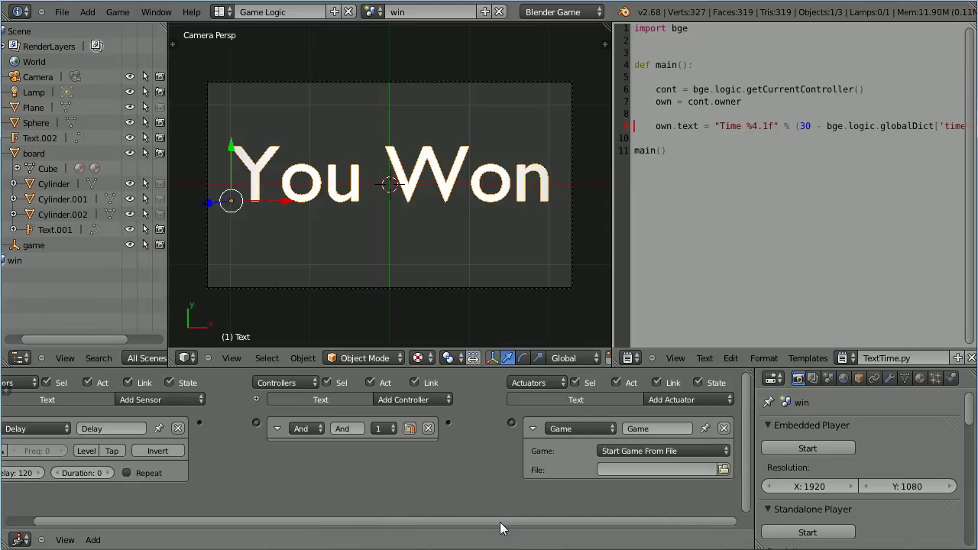
pyautogui.click(722, 470)
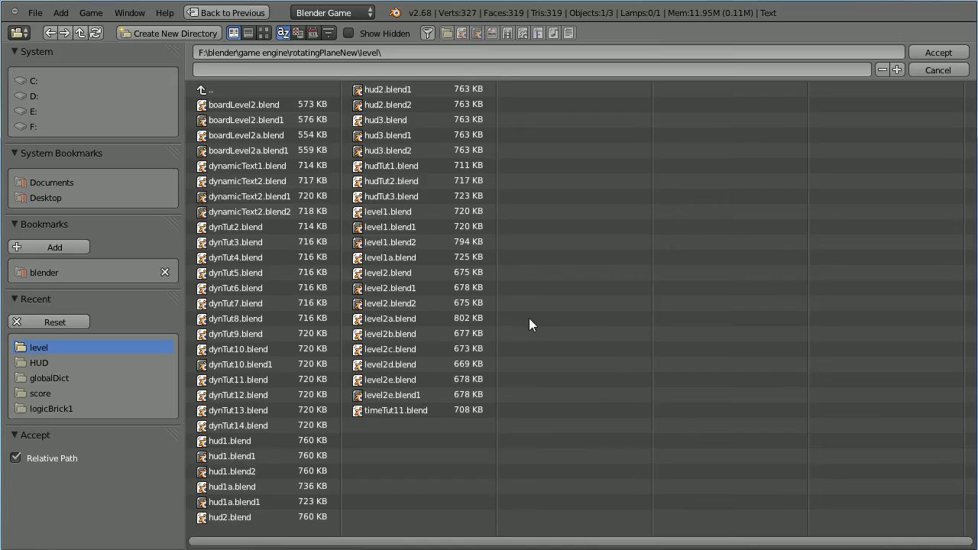
pyautogui.click(382, 273)
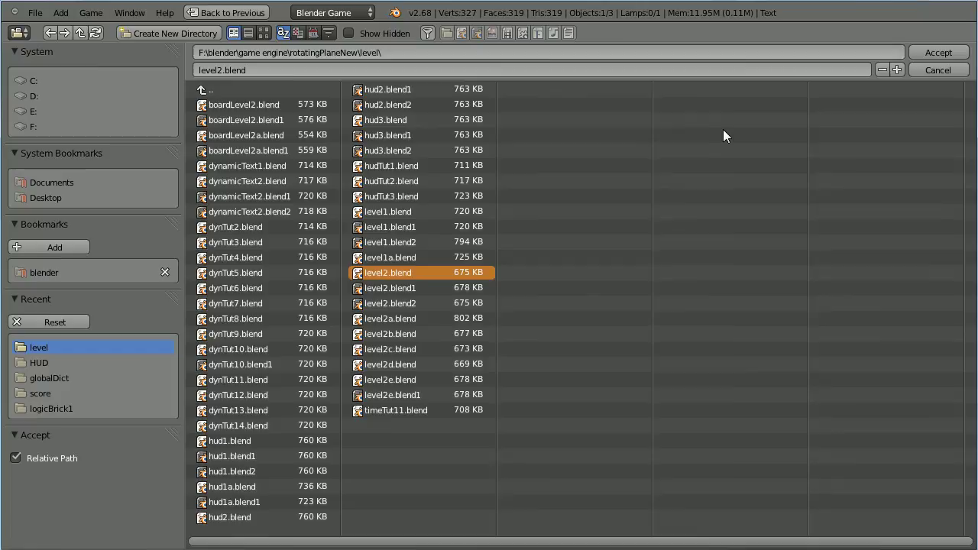
pyautogui.click(938, 52)
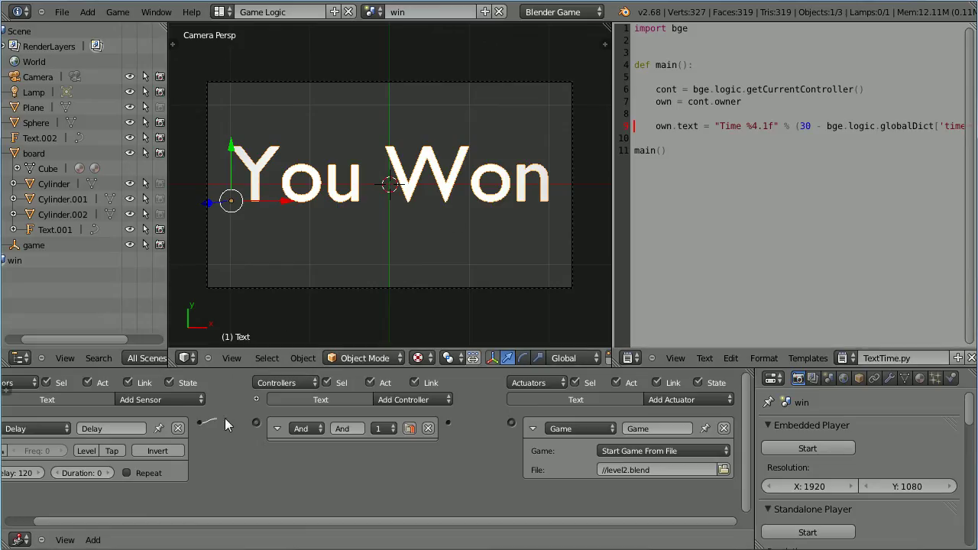
pyautogui.moveTo(255, 425); pyautogui.dragTo(256, 422)
pyautogui.moveTo(447, 423); pyautogui.dragTo(512, 423)
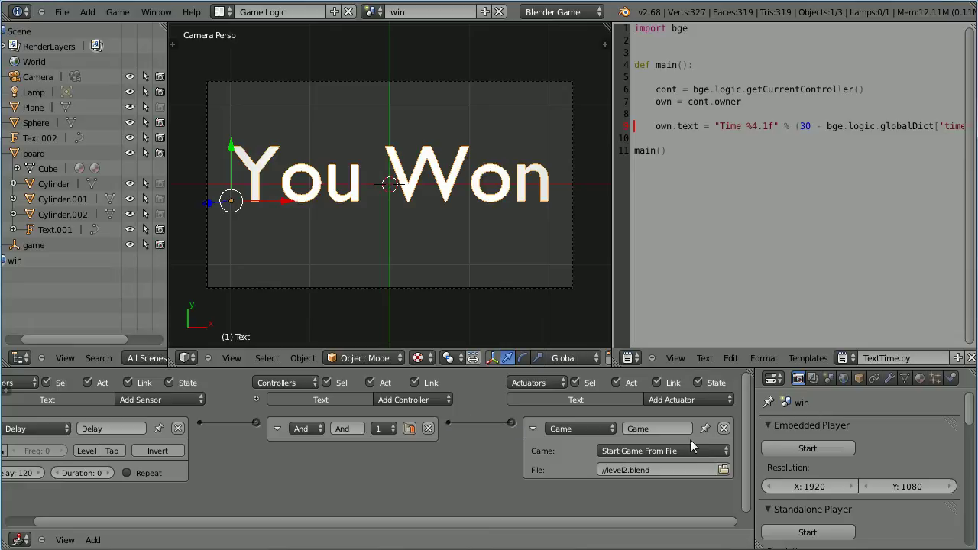
pyautogui.click(789, 446)
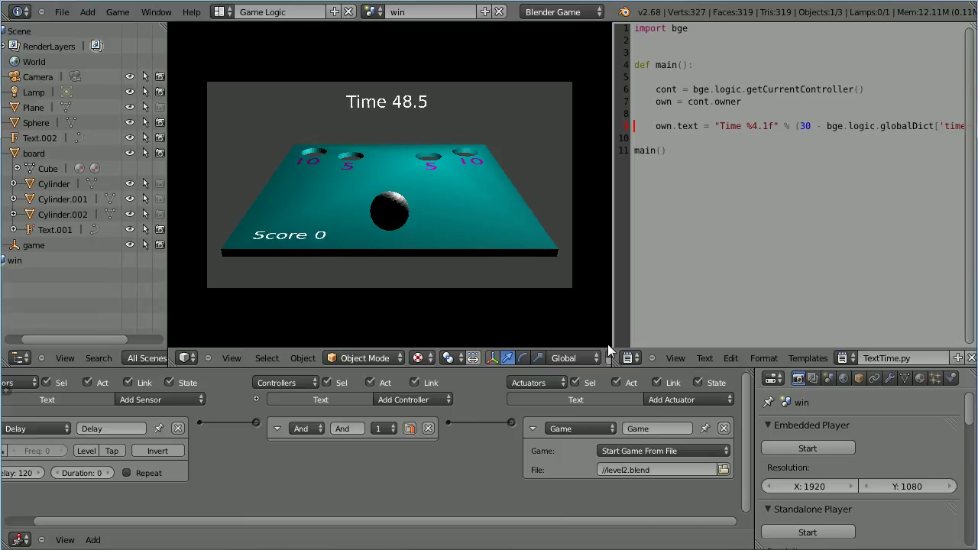
pyautogui.press('Escape')
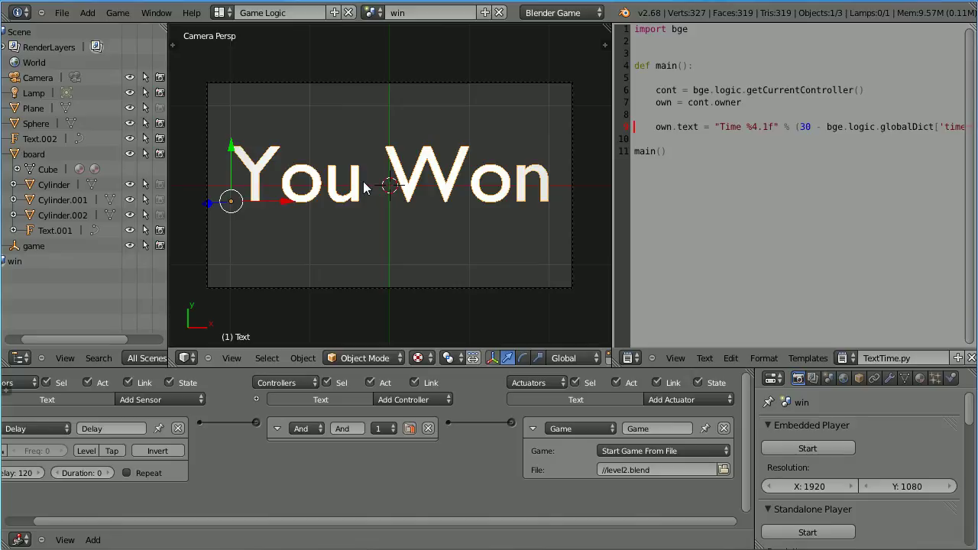
# - Copy add5.py's code, then add a new text block and start naming it reset.py
pyautogui.click(841, 359)
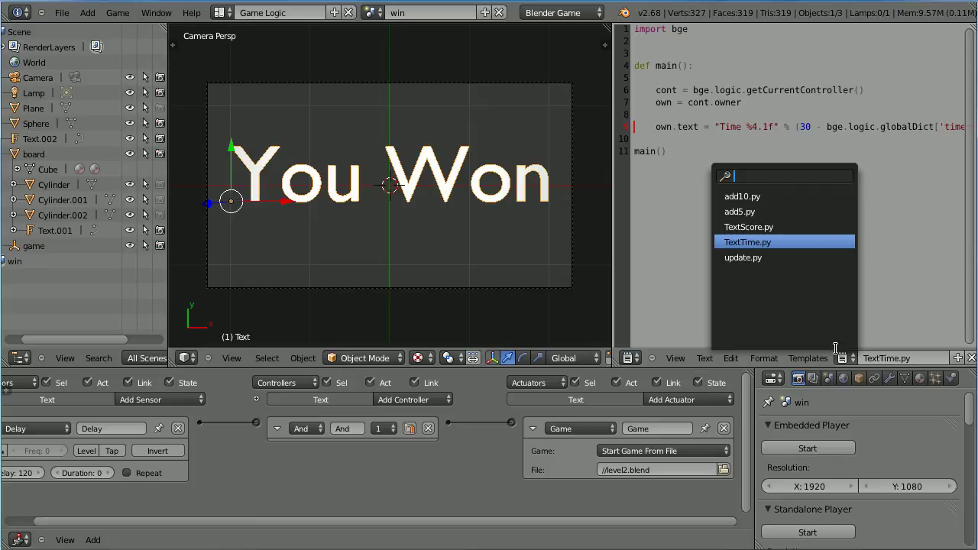
pyautogui.click(794, 211)
pyautogui.rightClick(657, 36)
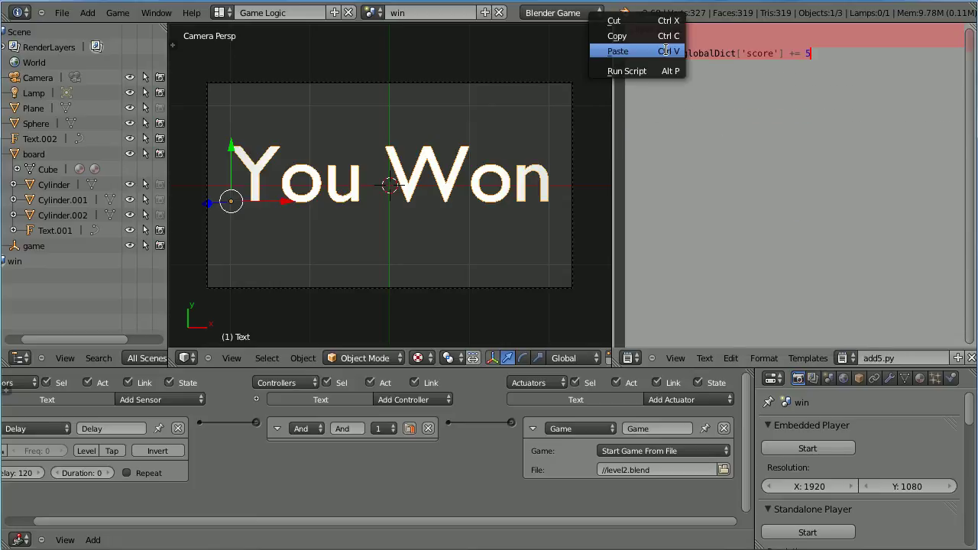
pyautogui.click(656, 37)
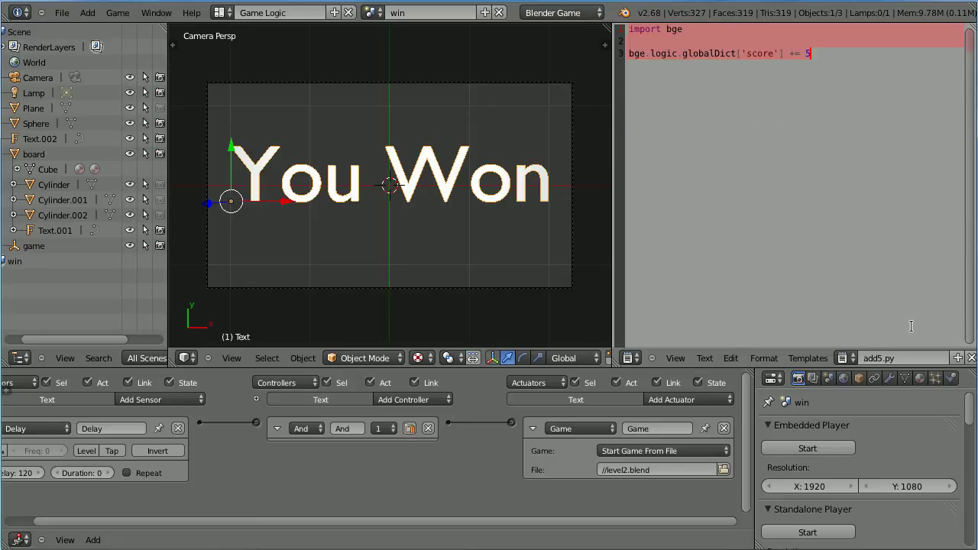
pyautogui.click(957, 358)
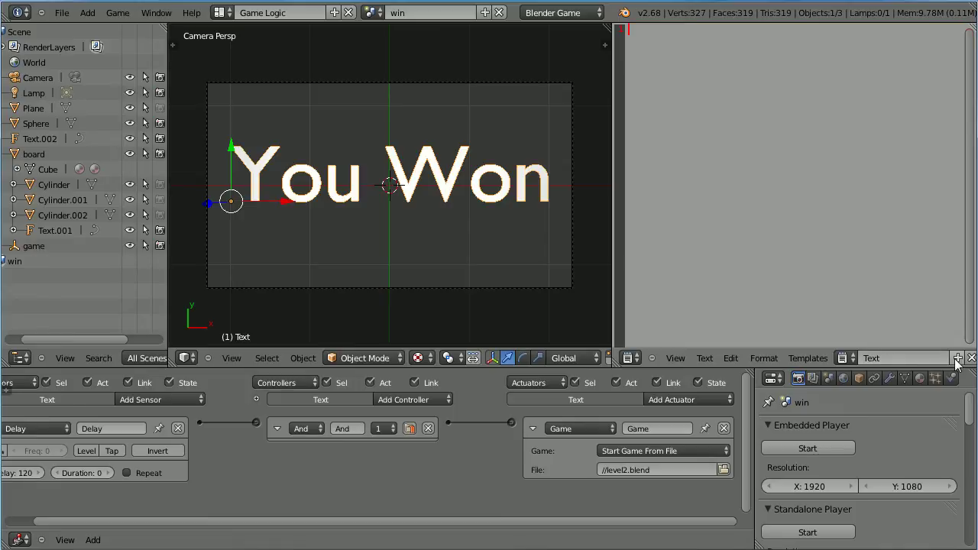
pyautogui.click(892, 357)
pyautogui.write('reset.py')
# - Name the text block reset.py and paste in the copied add5.py code
pyautogui.press('Return')
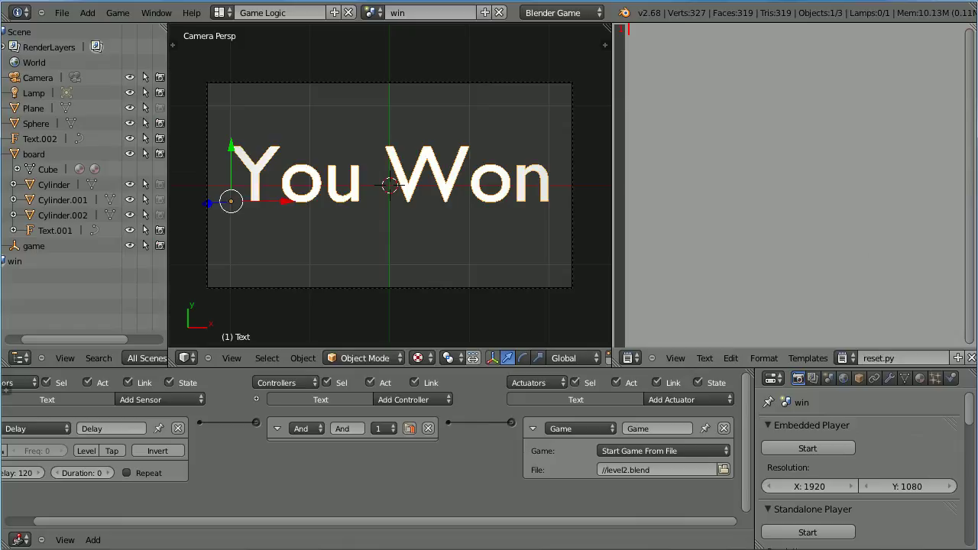
pyautogui.rightClick(733, 113)
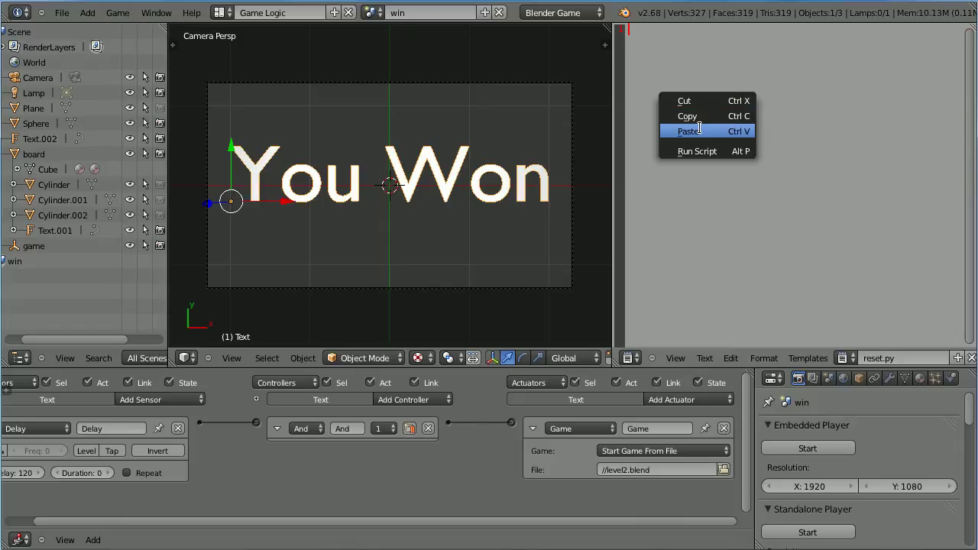
pyautogui.click(700, 127)
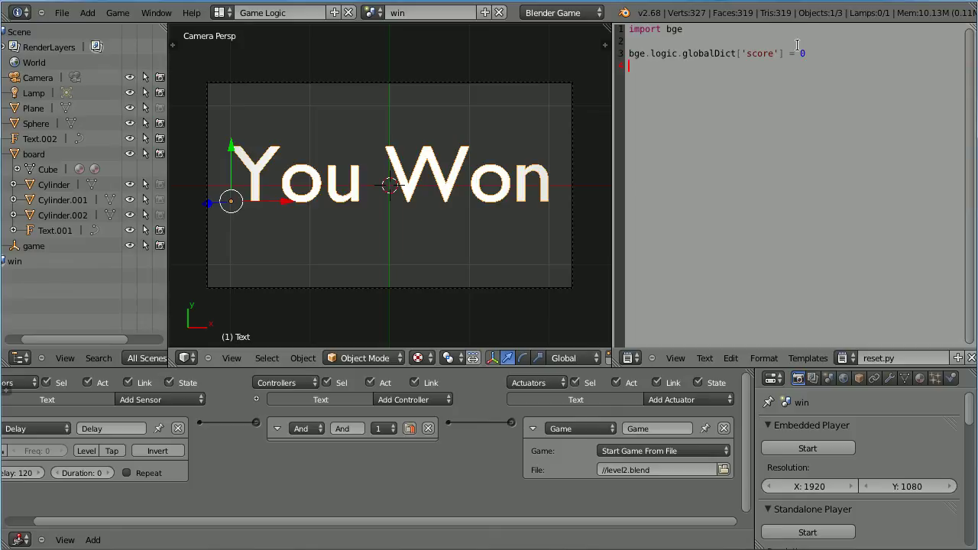
# - Duplicate the score reset line and change the copy to reset globalDict['timer'] to 0
pyautogui.moveTo(808, 53); pyautogui.dragTo(629, 55)
pyautogui.rightClick(656, 60)
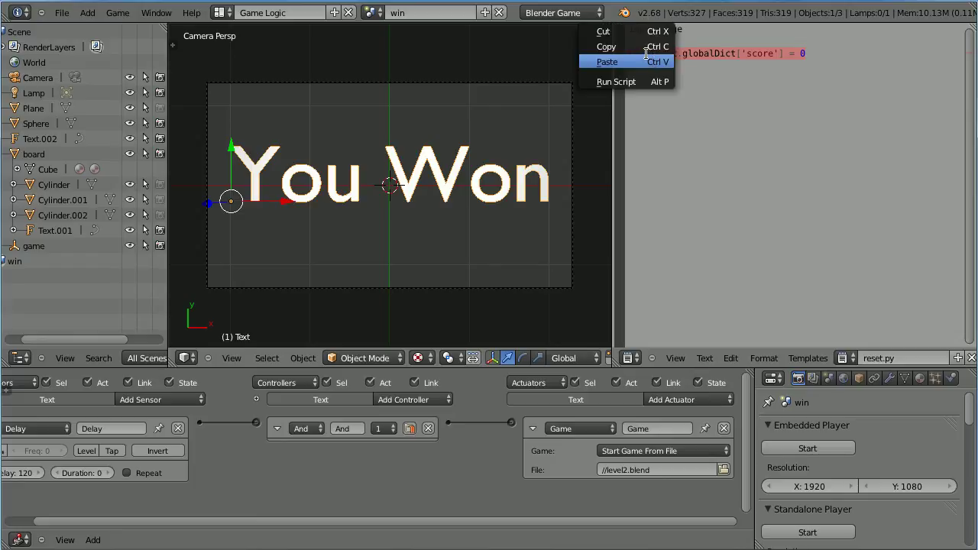
pyautogui.click(628, 47)
pyautogui.click(628, 55)
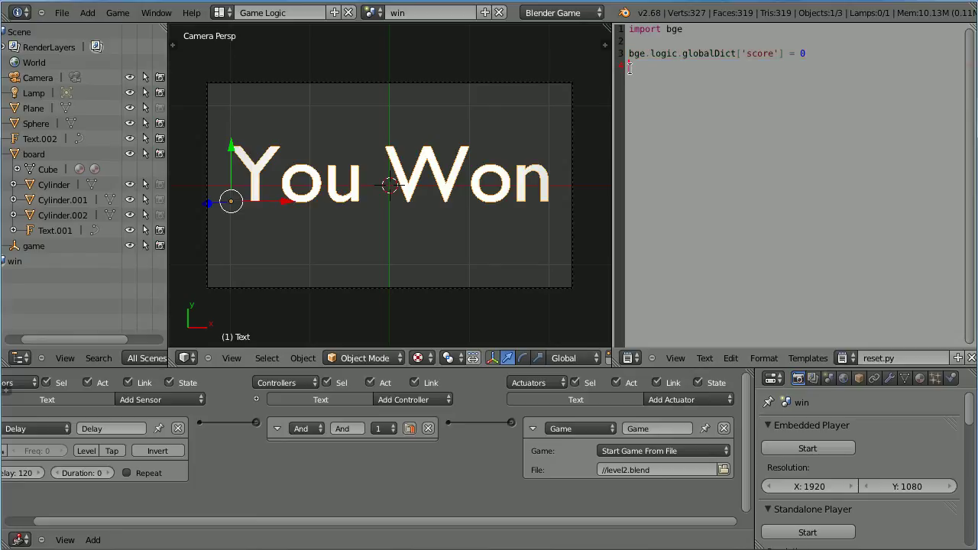
pyautogui.rightClick(628, 67)
pyautogui.click(628, 84)
pyautogui.click(773, 65)
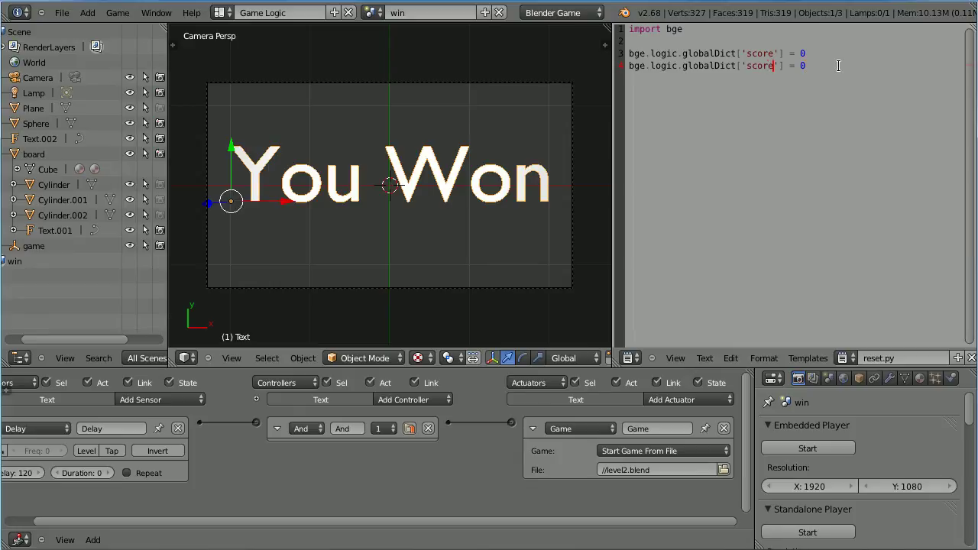
pyautogui.press('BackSpace')
pyautogui.press('BackSpace')
pyautogui.press('BackSpace')
pyautogui.press('BackSpace')
pyautogui.press('BackSpace')
pyautogui.write('timer')
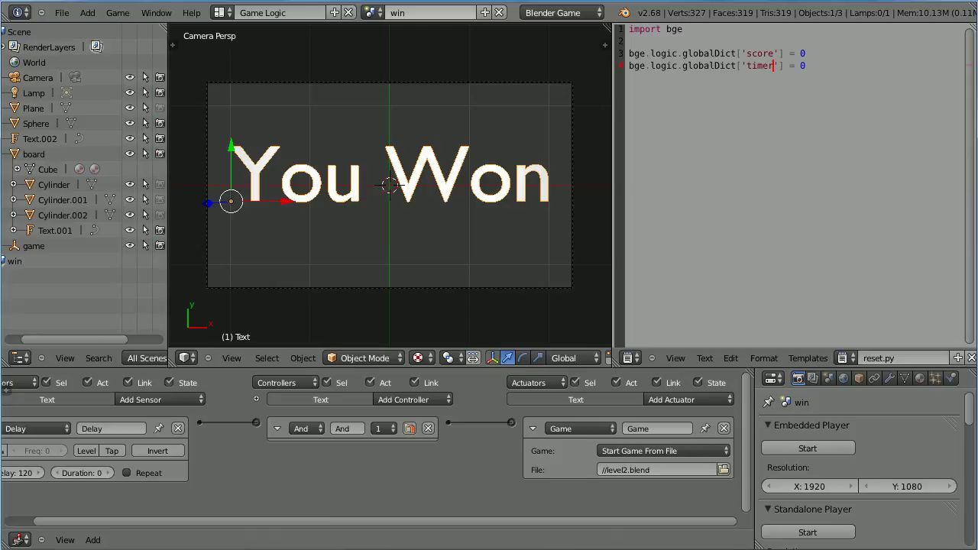
# - Add a Python controller running reset.py above the And controller, linked from the Delay sensor
pyautogui.click(414, 396)
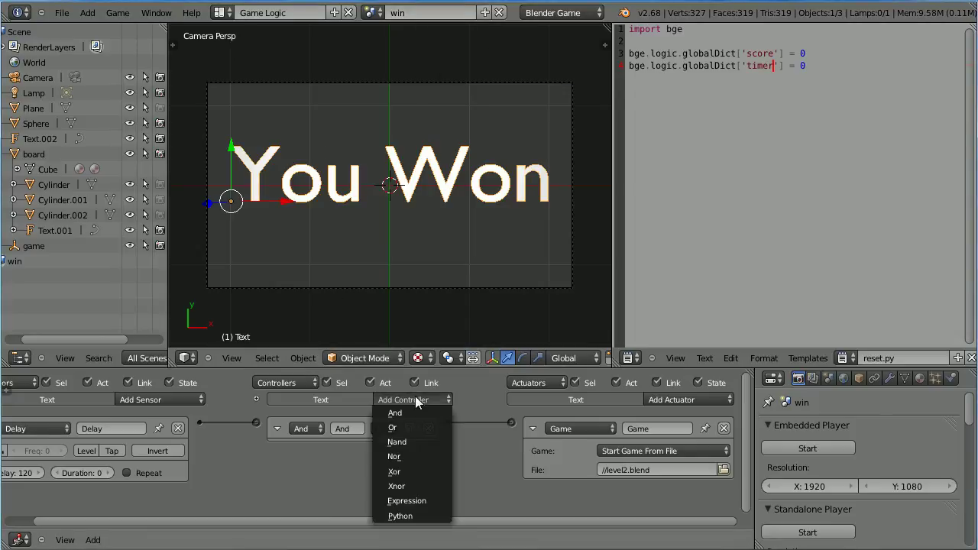
pyautogui.click(426, 519)
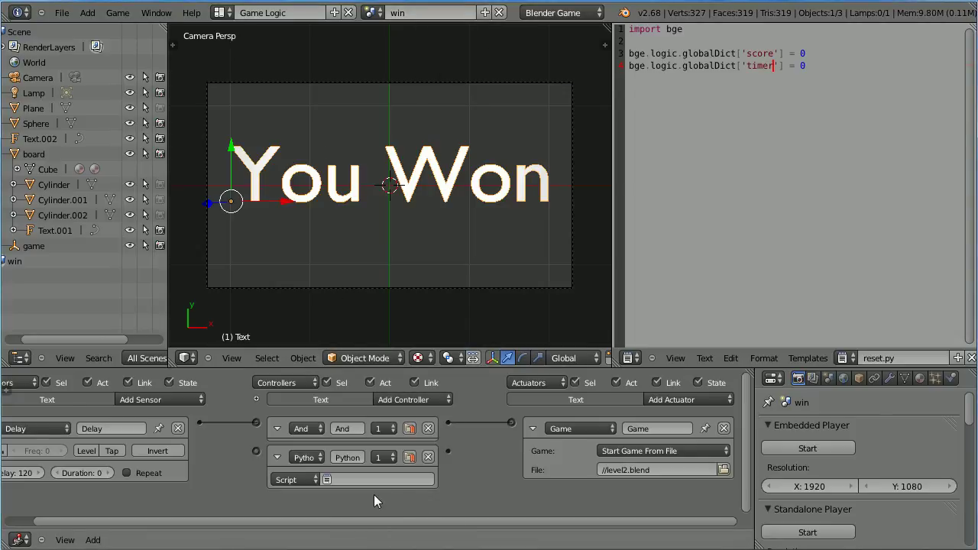
pyautogui.click(355, 481)
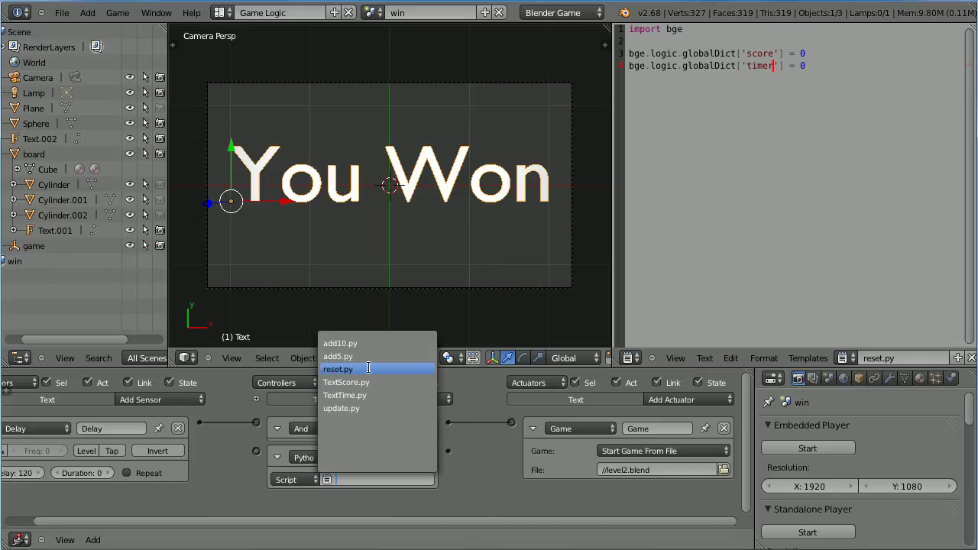
pyautogui.click(338, 369)
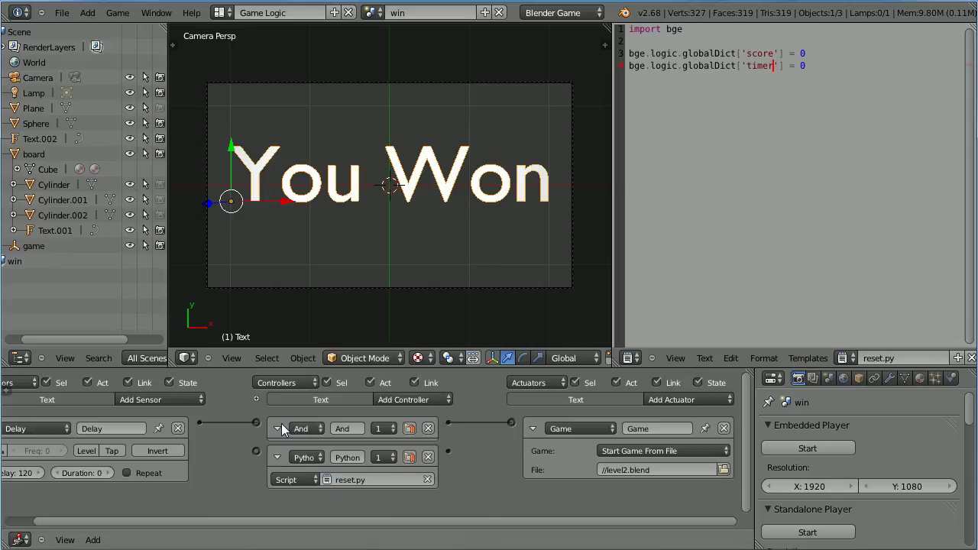
pyautogui.click(280, 426)
pyautogui.click(276, 455)
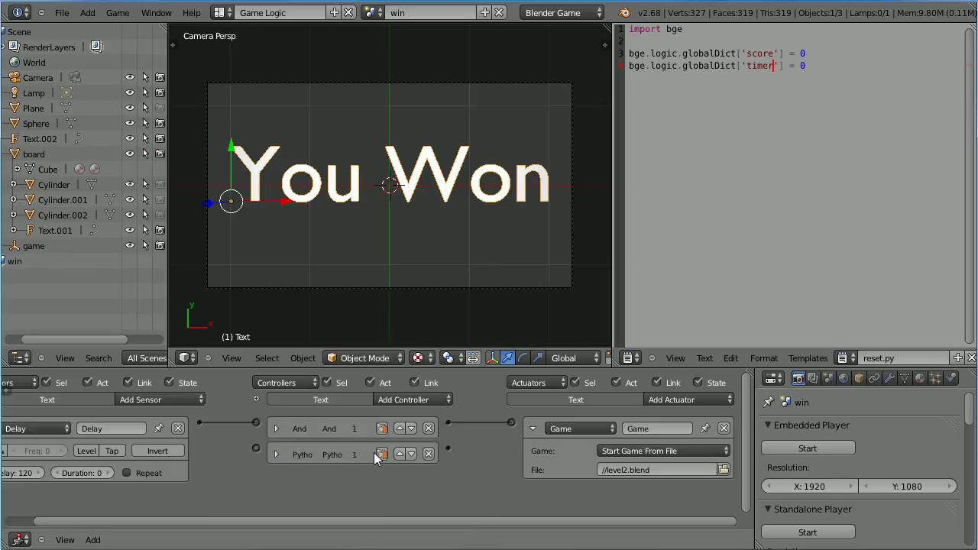
pyautogui.click(399, 454)
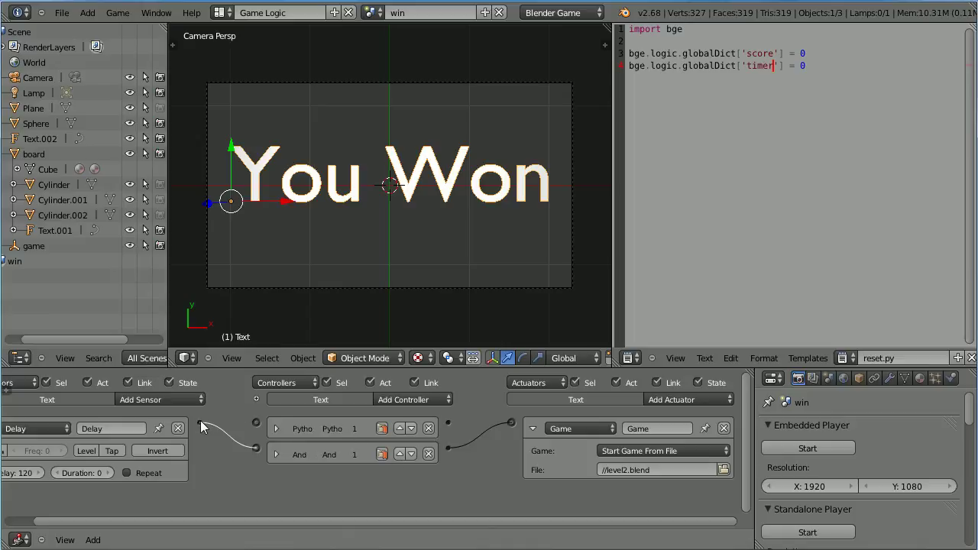
pyautogui.moveTo(255, 422); pyautogui.dragTo(258, 422)
# - Switch back to the main Scene and save the file
pyautogui.click(373, 13)
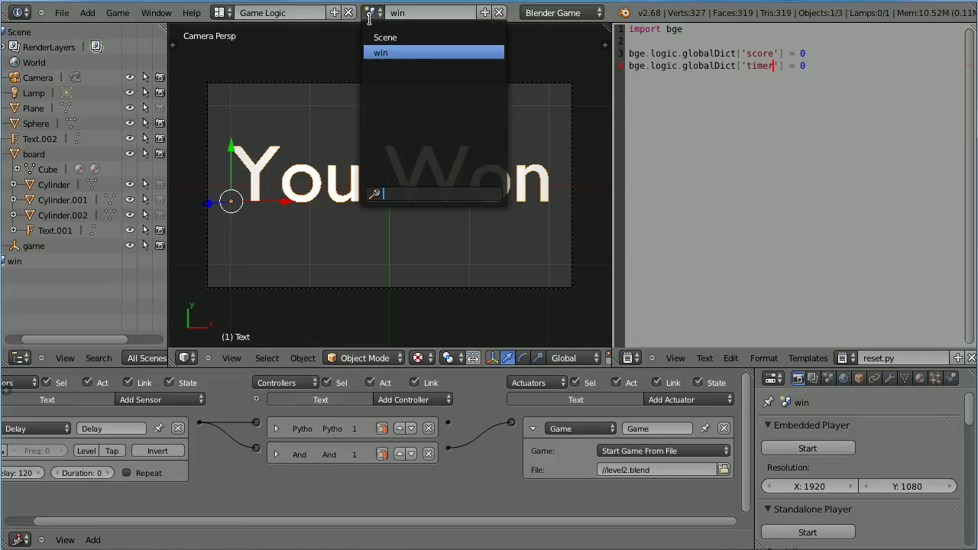
pyautogui.click(389, 37)
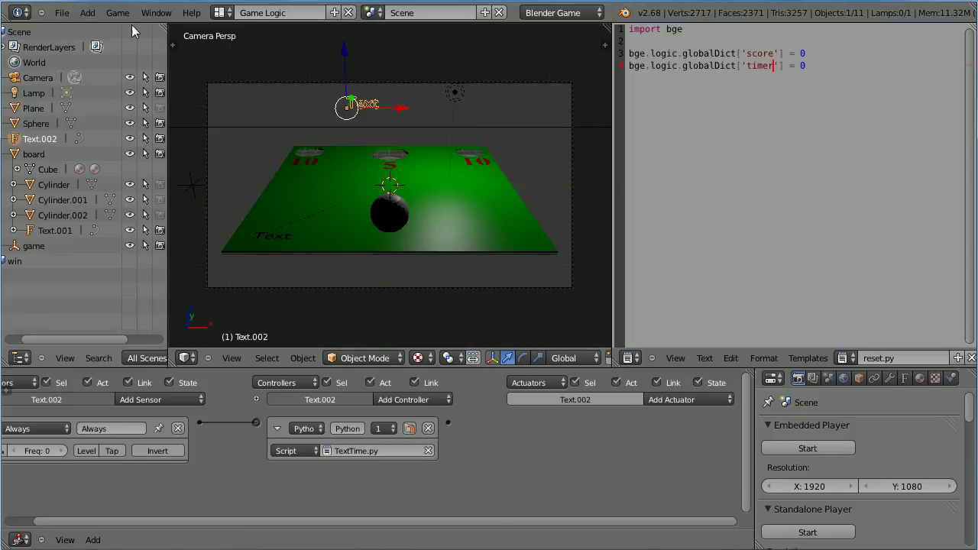
pyautogui.click(62, 13)
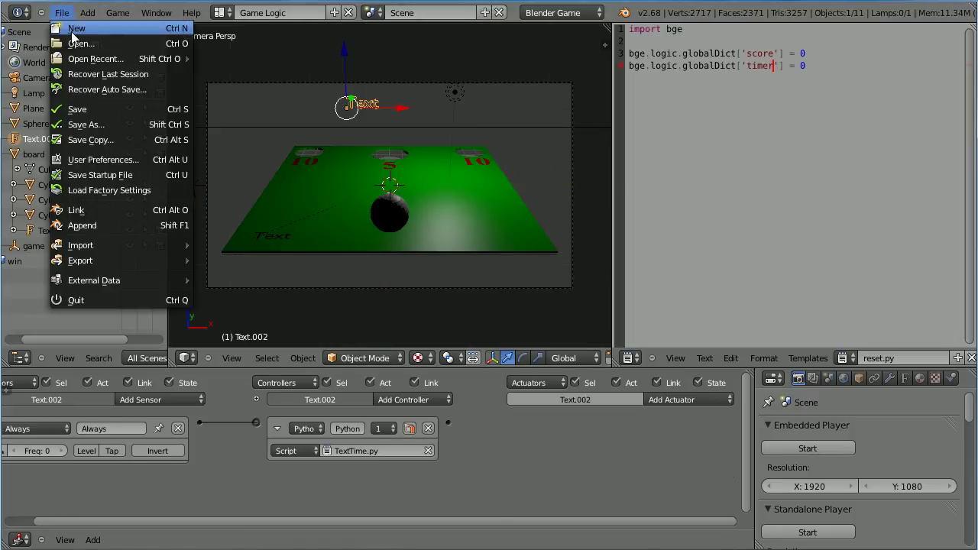
pyautogui.click(88, 111)
# - Show resetScore.py in the text editor and start the embedded player
pyautogui.click(847, 358)
pyautogui.click(733, 336)
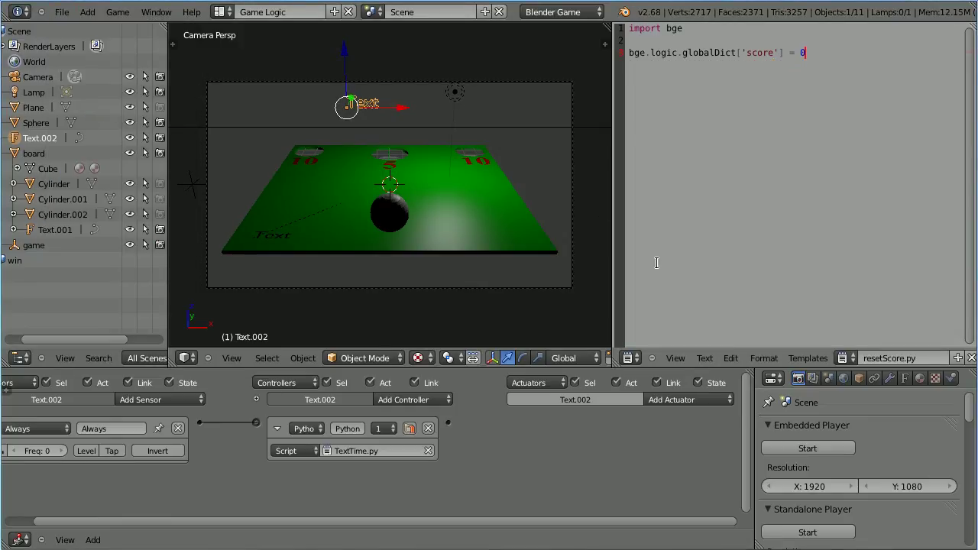
pyautogui.click(808, 449)
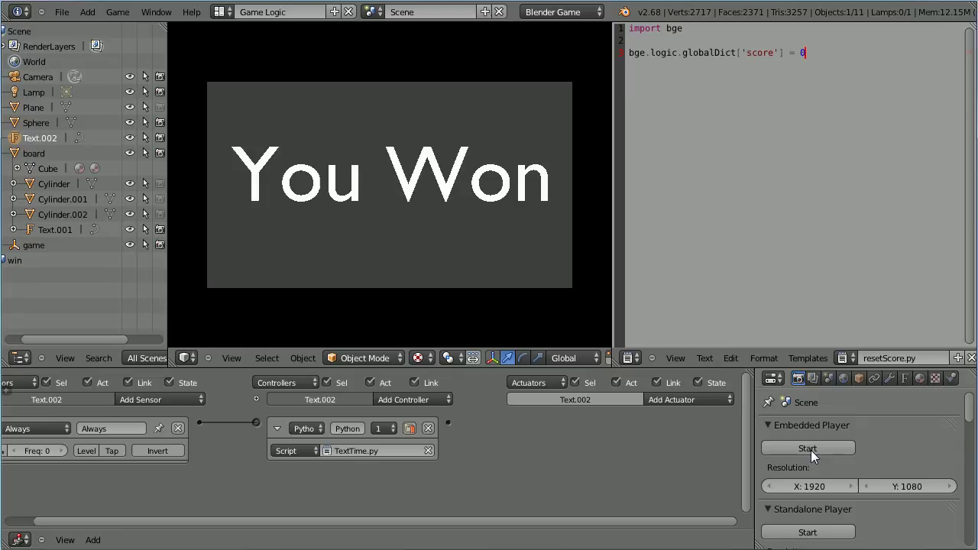
# - Play through to You Won and let level2.blend load with the score at 0
pyautogui.press('space')
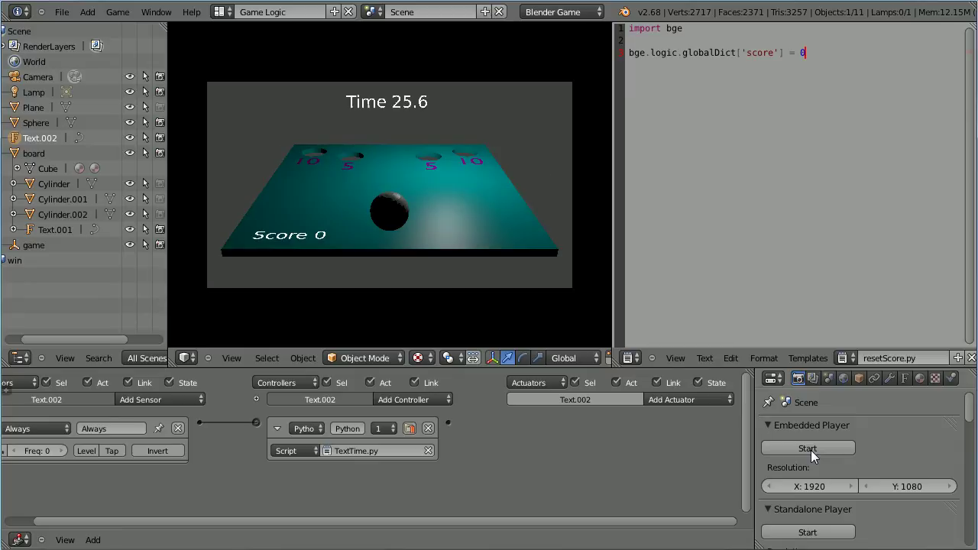